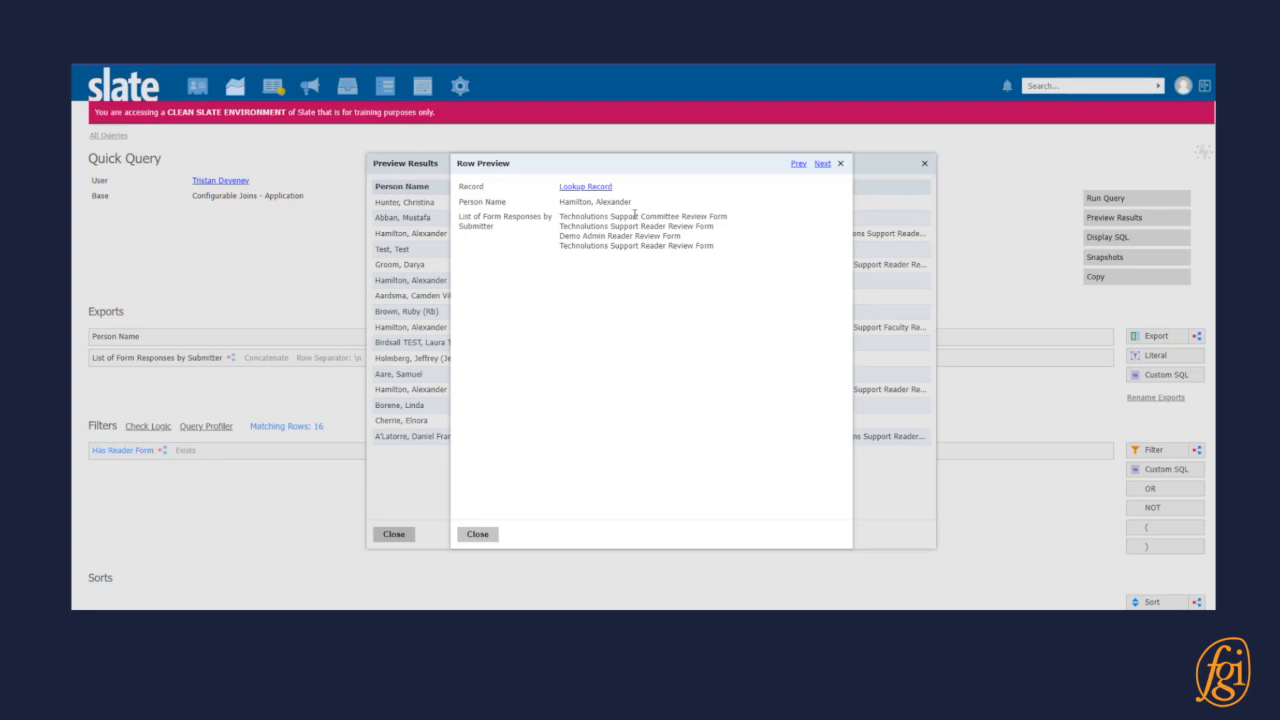
Find all occurrences of "Technolutions Support Reader Review Form" in the row preview and close the open previews.
triple_click(660, 226)
left_click(682, 309)
key("ctrl+f")
left_click(692, 313)
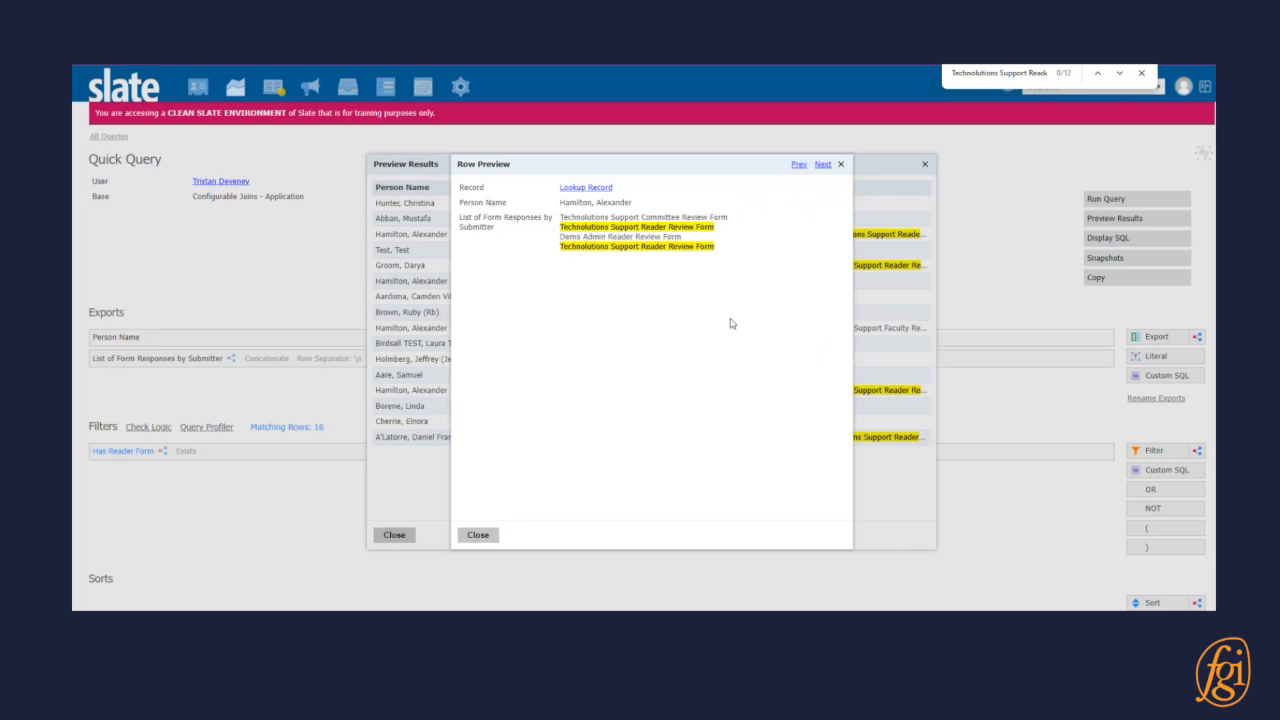
left_click(479, 535)
left_click(404, 536)
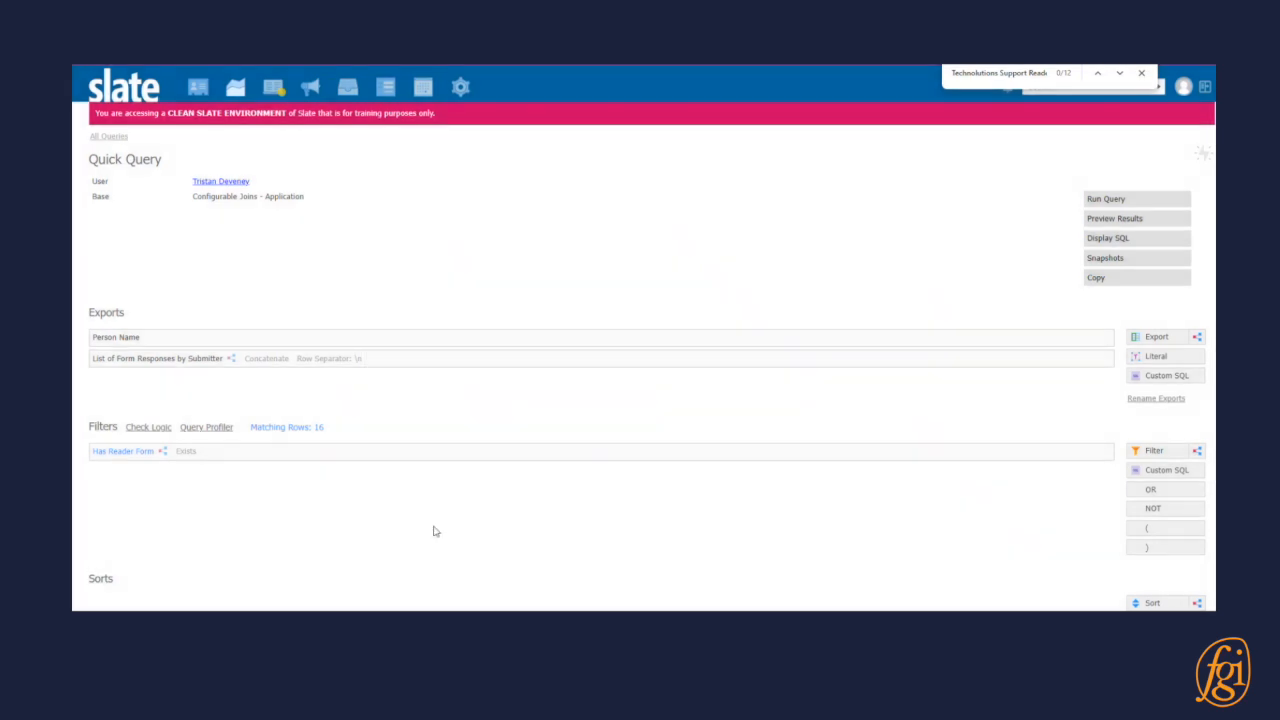
Duplicate the List of Form Responses by Submitter export and rename the copy "List of Form Responses by Submitter - Group By".
left_click(1077, 367)
left_click(488, 535)
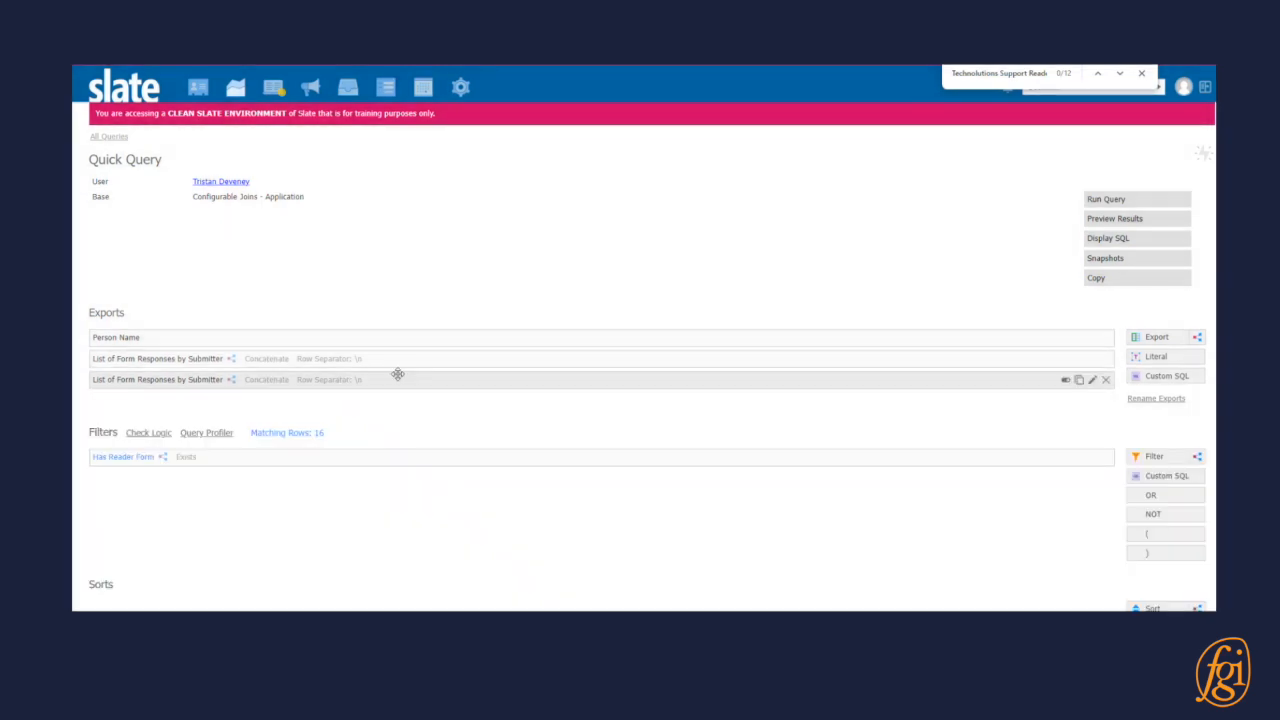
left_click(397, 376)
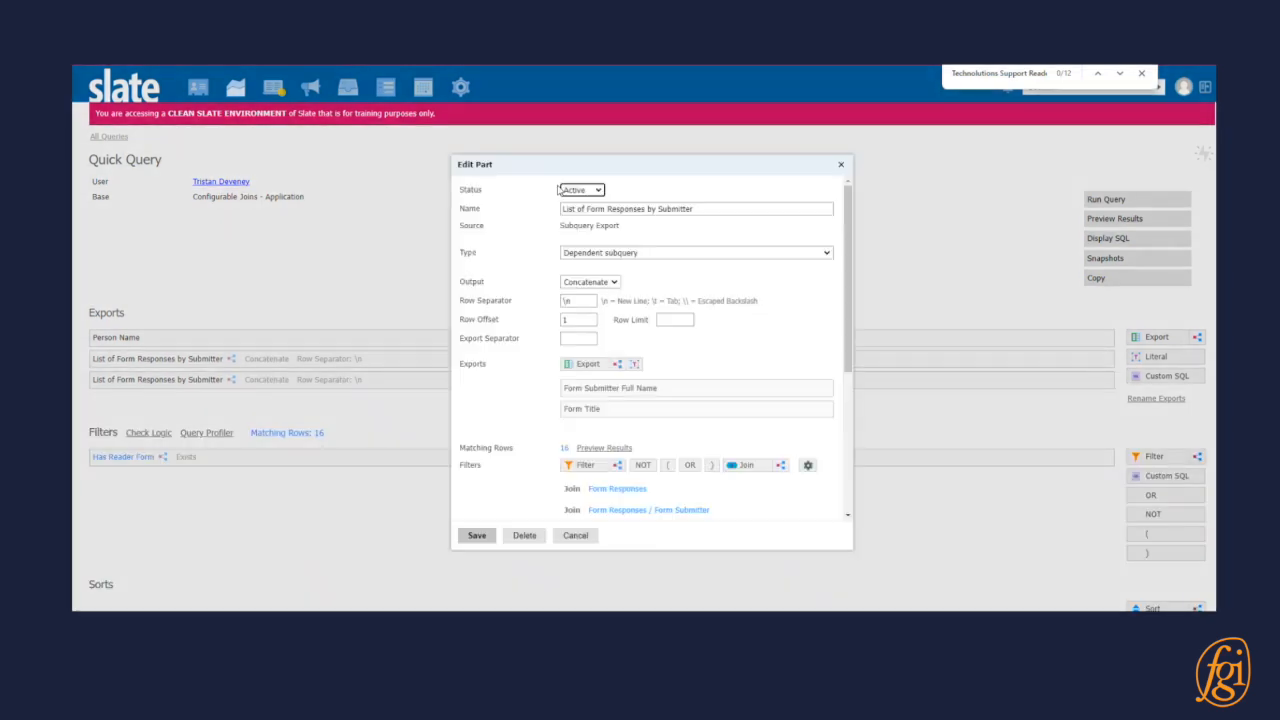
left_click(706, 209)
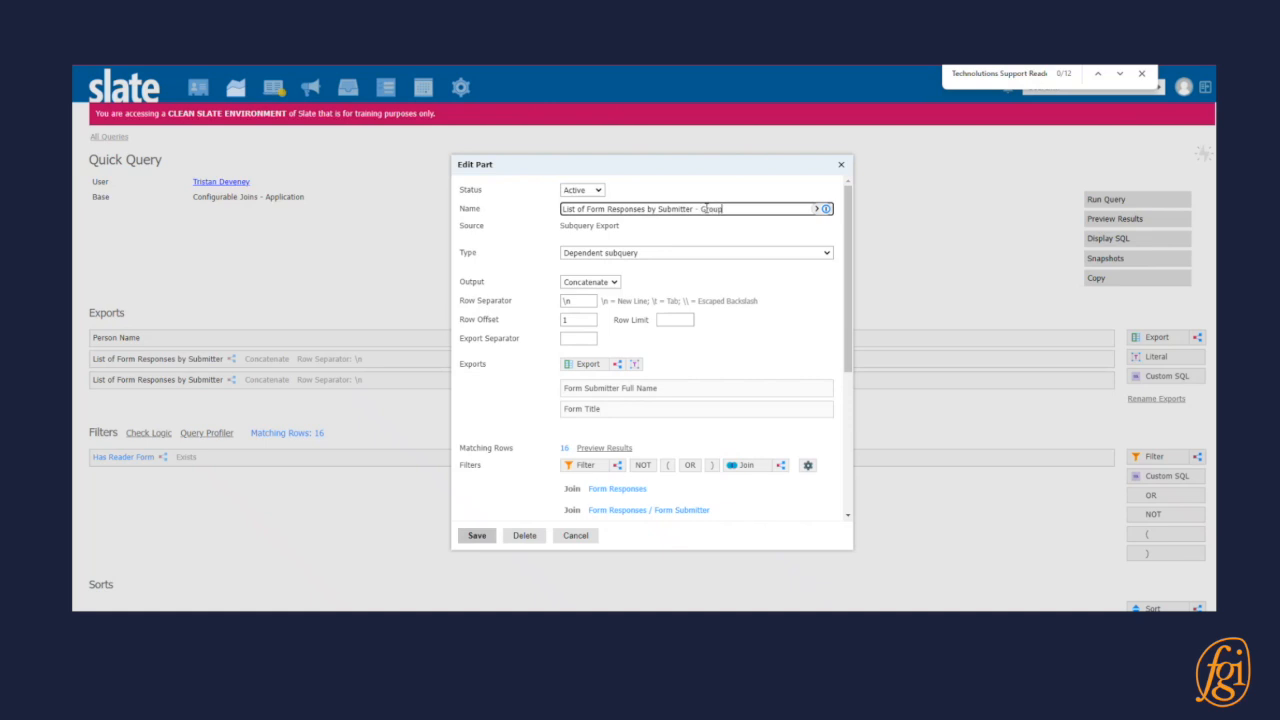
Group the copied subquery export by Form Submitter Full Name and Form Title.
scroll(652, 231, "down", 5)
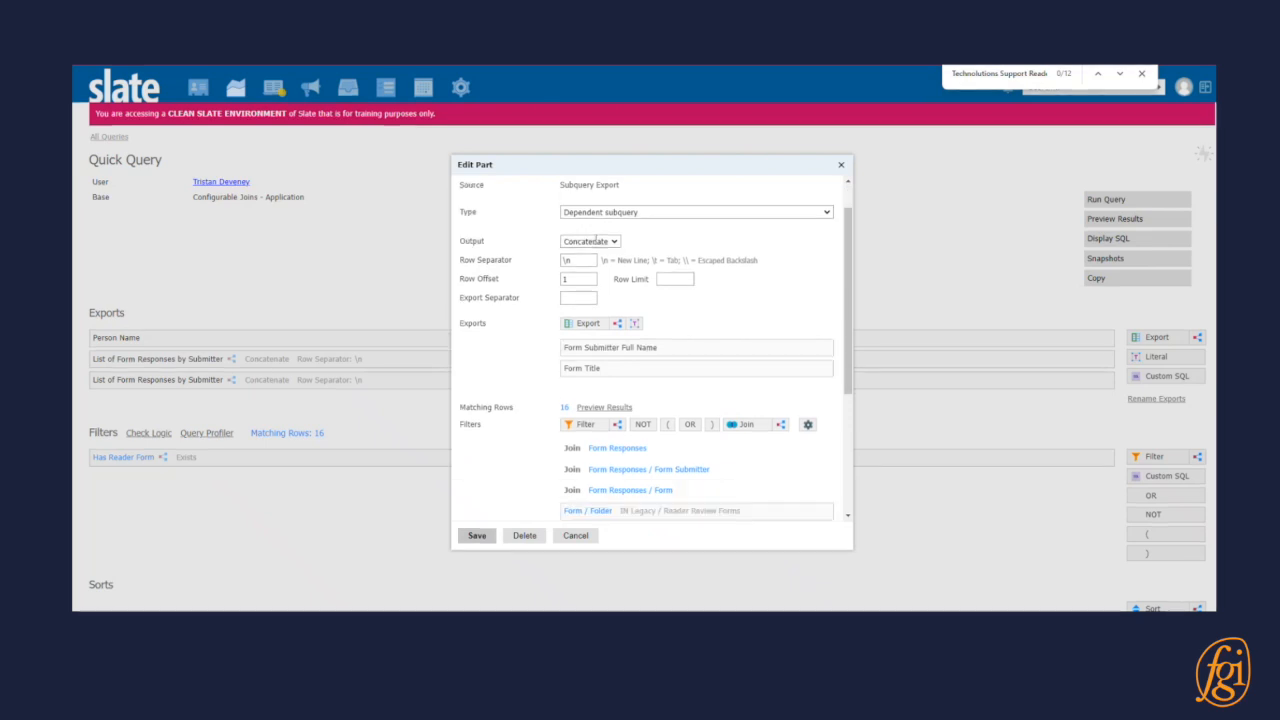
scroll(515, 255, "down", 5)
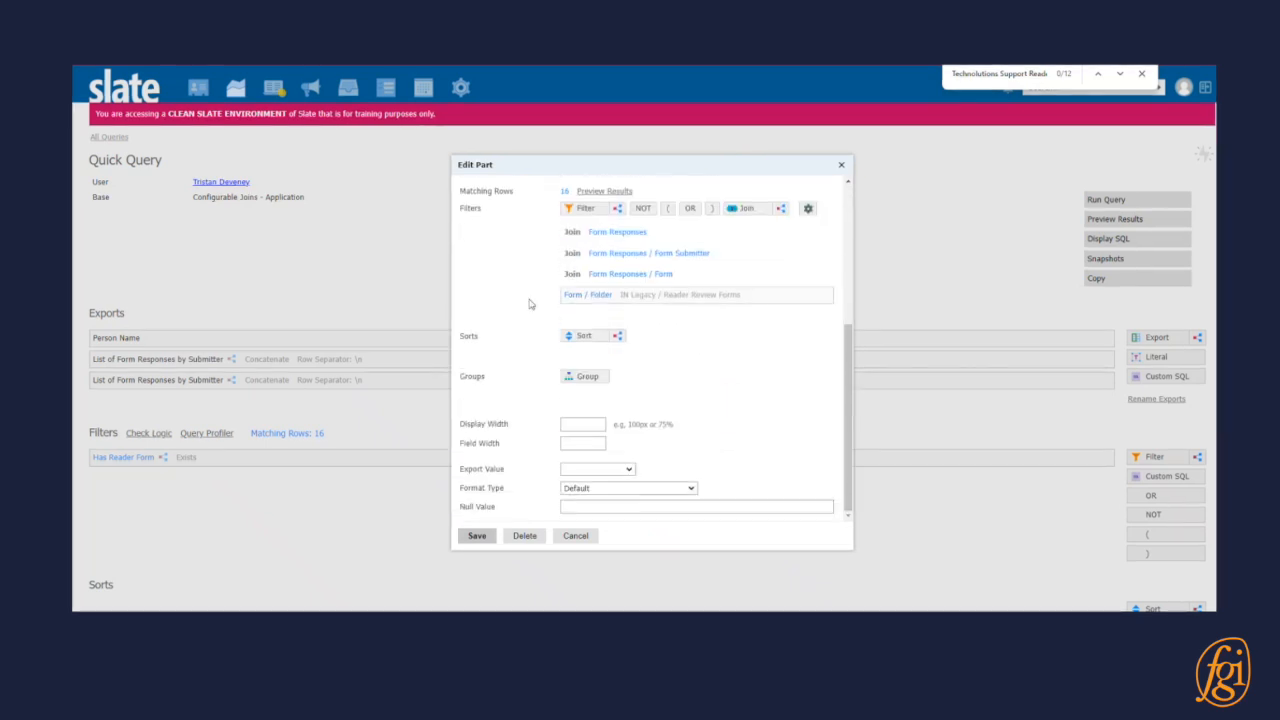
left_click(587, 383)
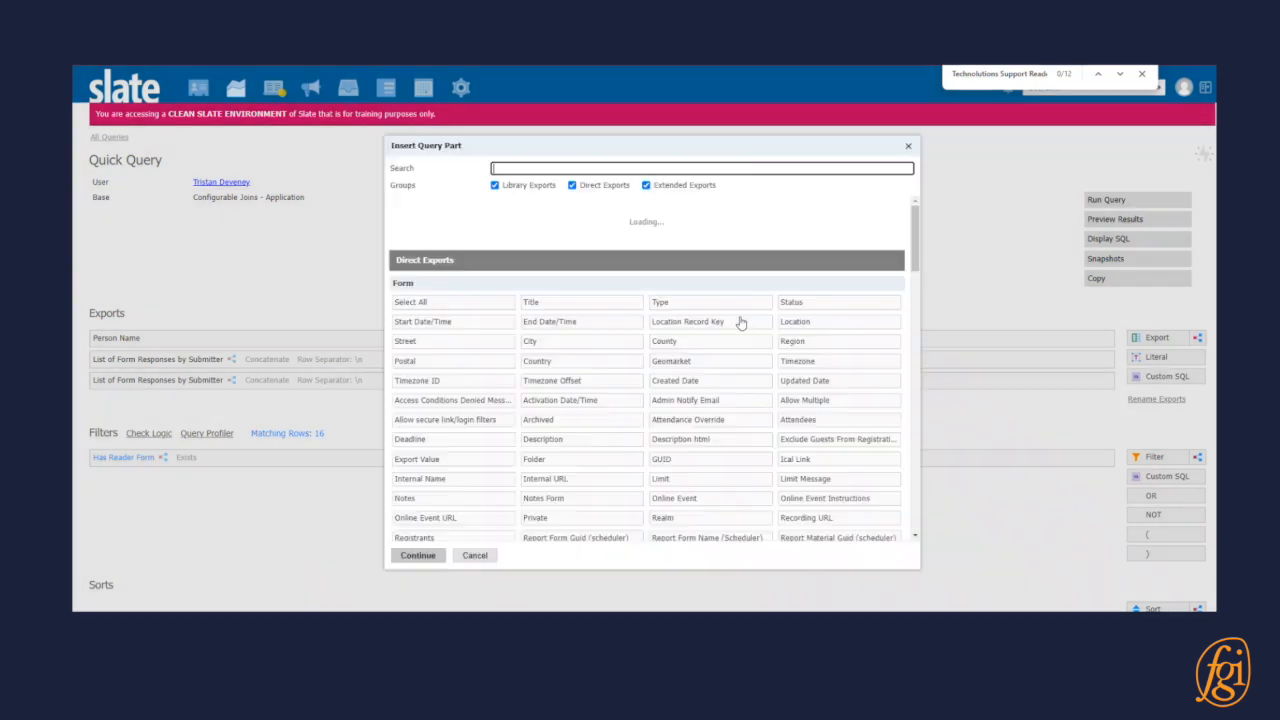
type("submitter")
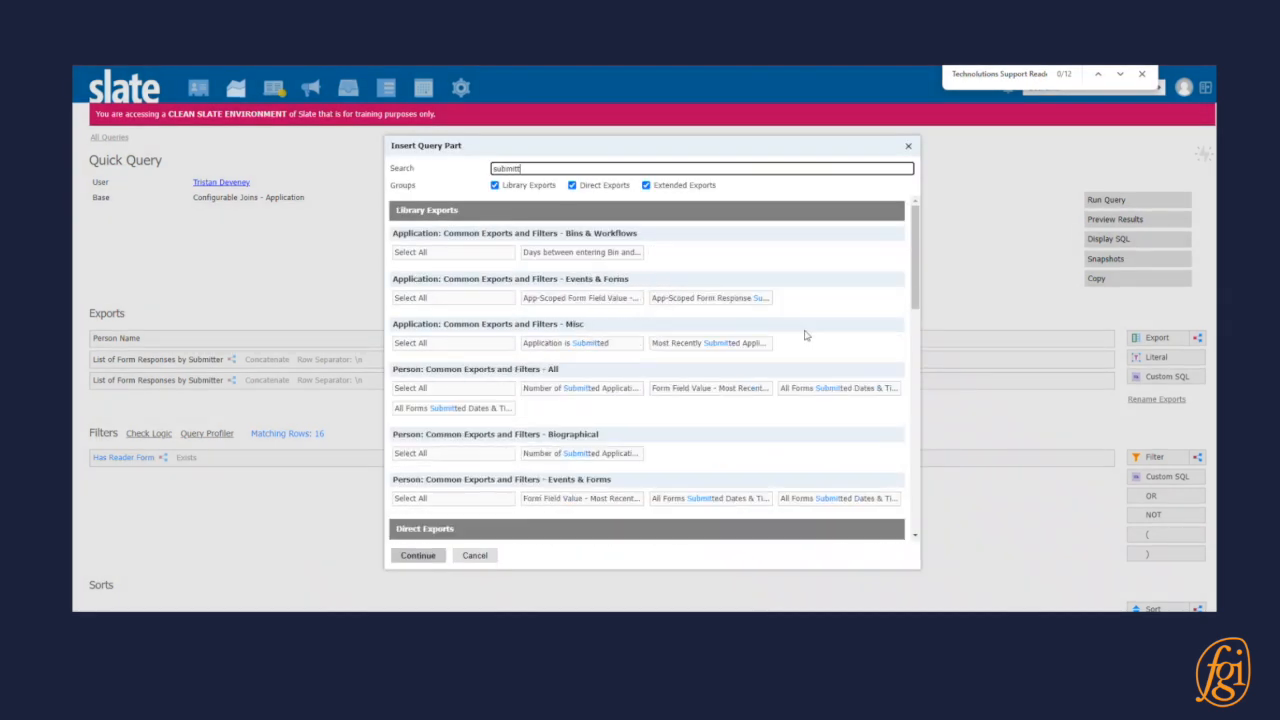
left_click(587, 252)
double_click(583, 169)
type("title")
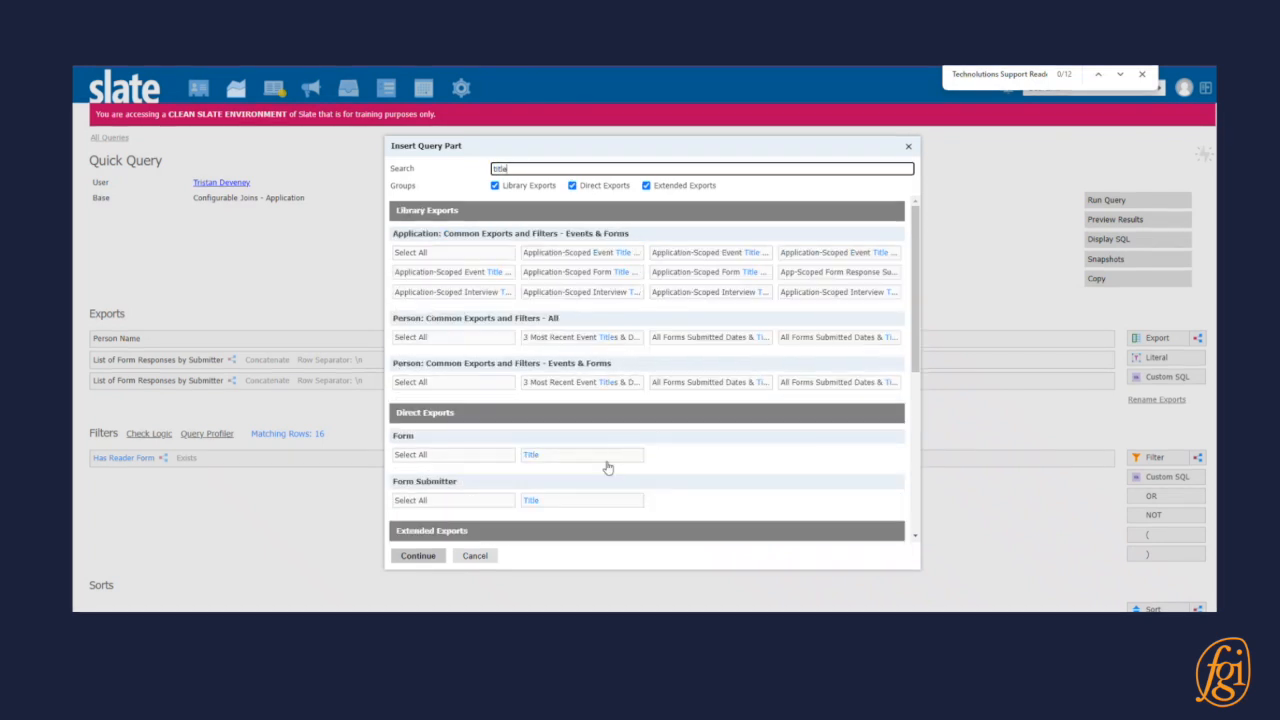
left_click(614, 452)
left_click(418, 555)
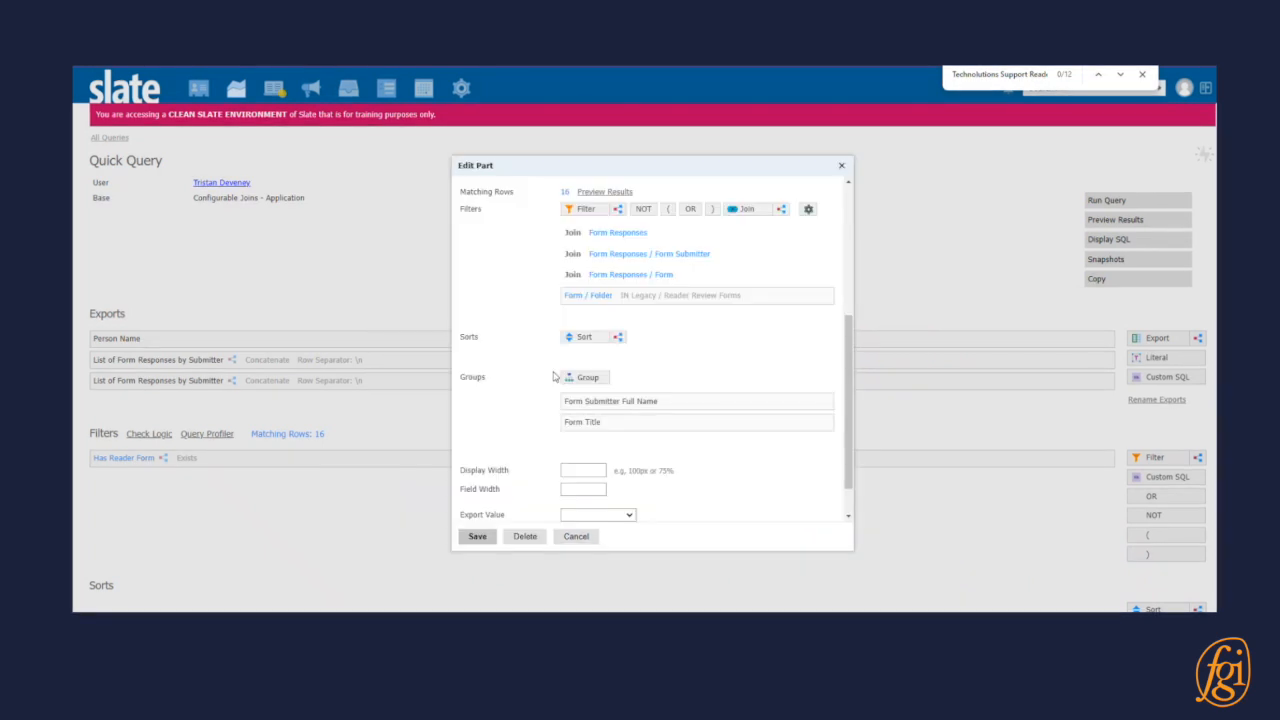
Add the Form Responses GUID as an export in the Group By subquery.
scroll(590, 356, "up", 5)
left_click(636, 365)
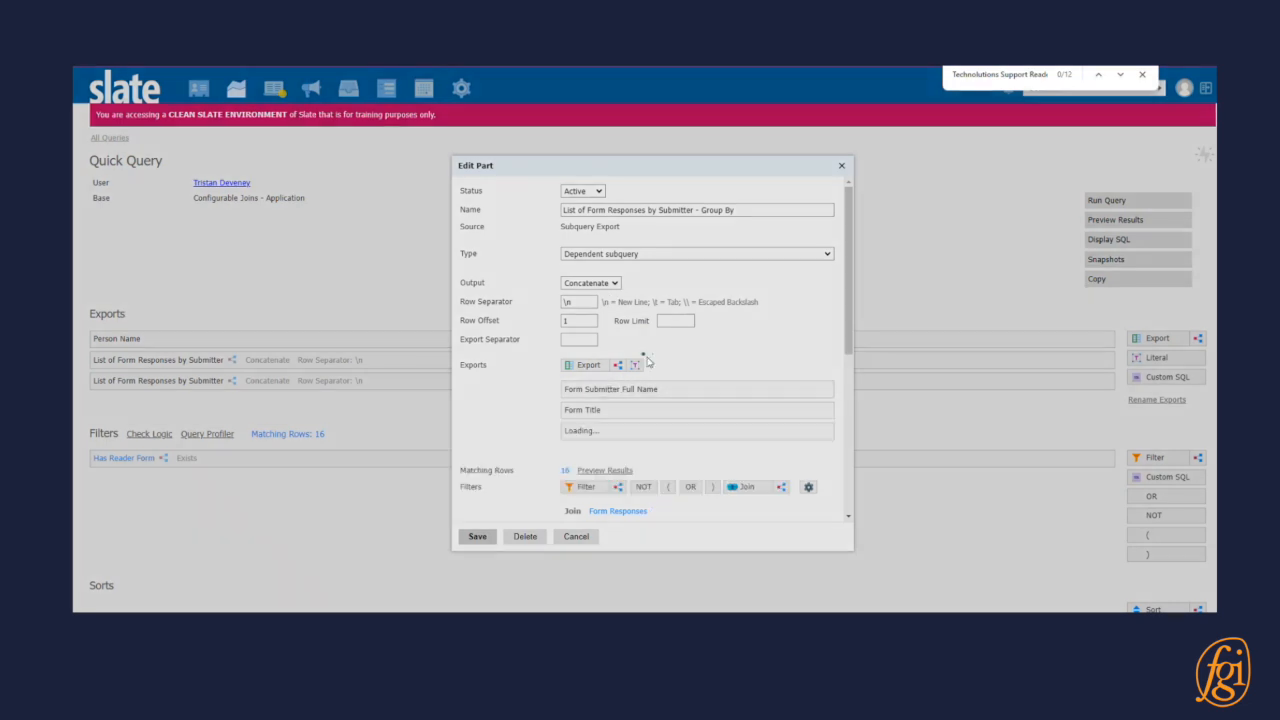
type("guid")
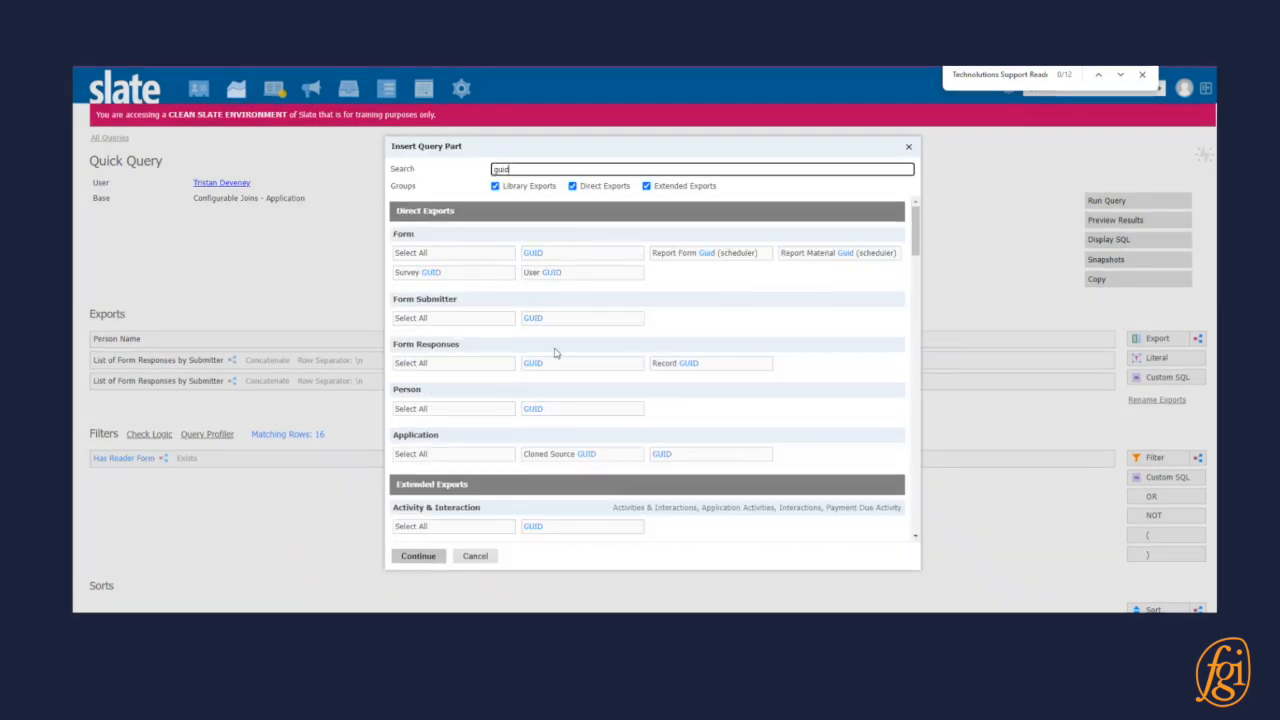
left_click(586, 366)
left_click(418, 556)
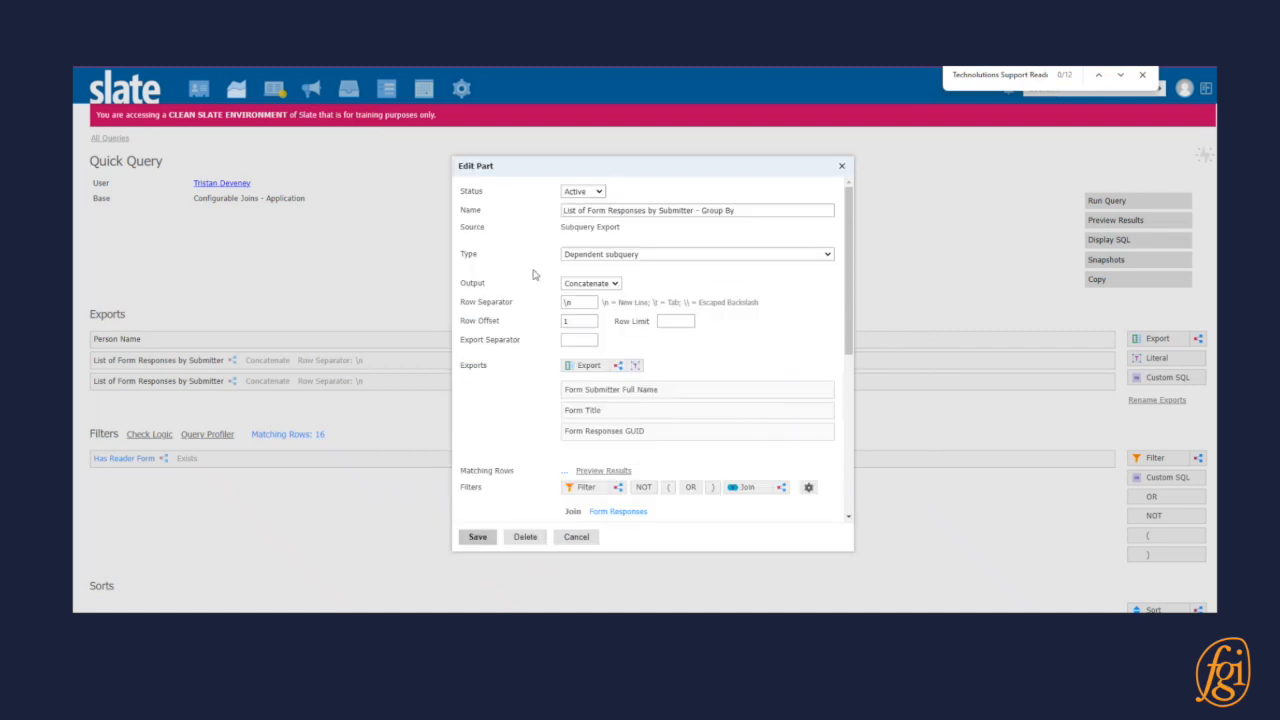
Set the aggregate of the Form Responses GUID export to Count.
left_click(725, 437)
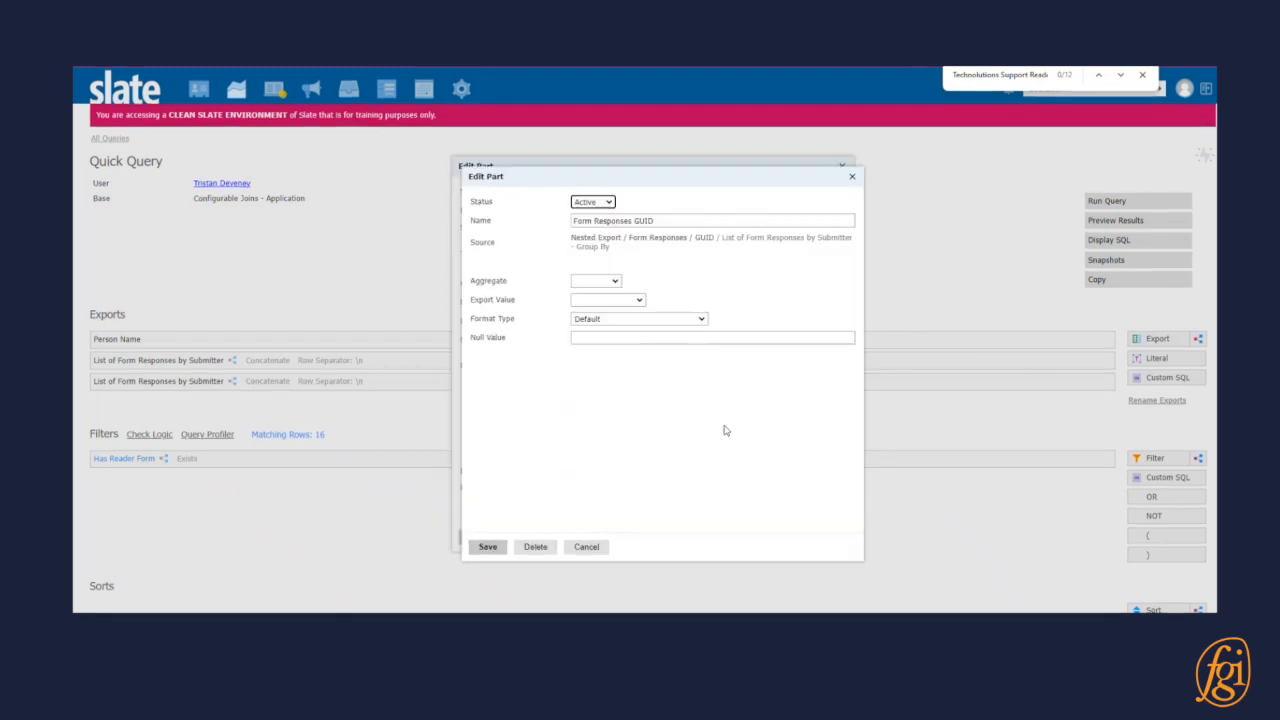
left_click(596, 281)
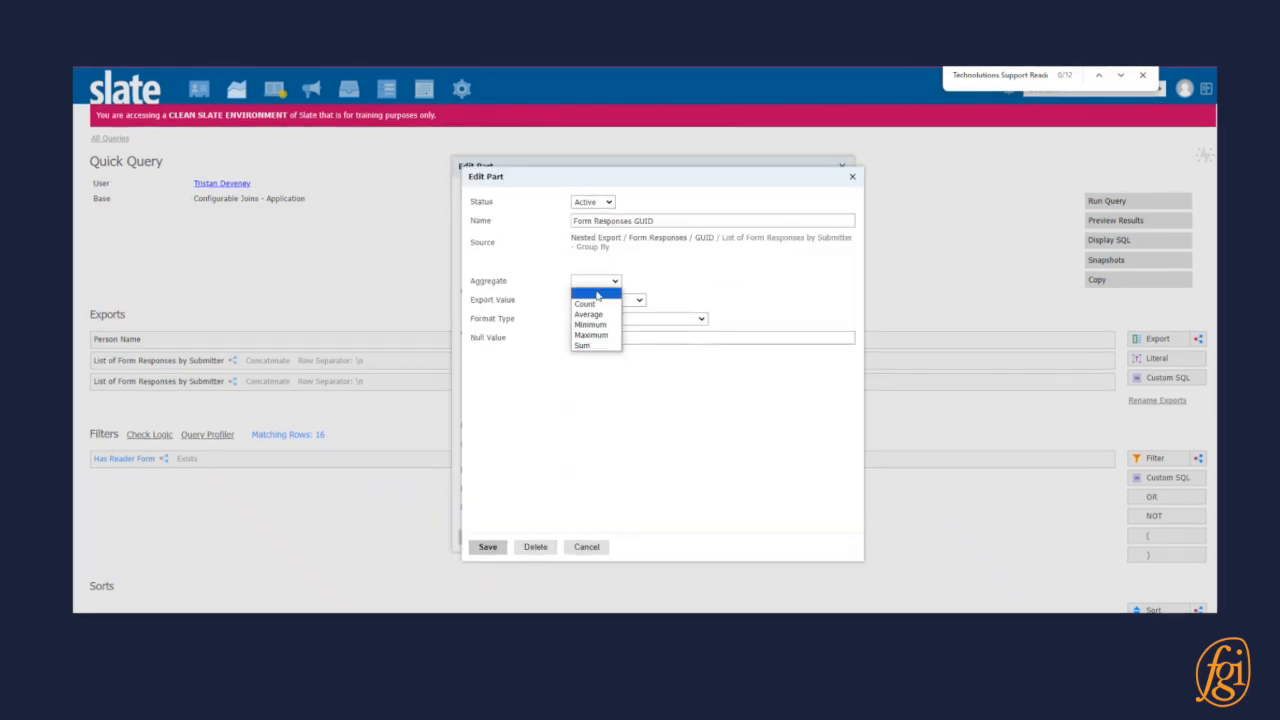
left_click(590, 298)
left_click(487, 547)
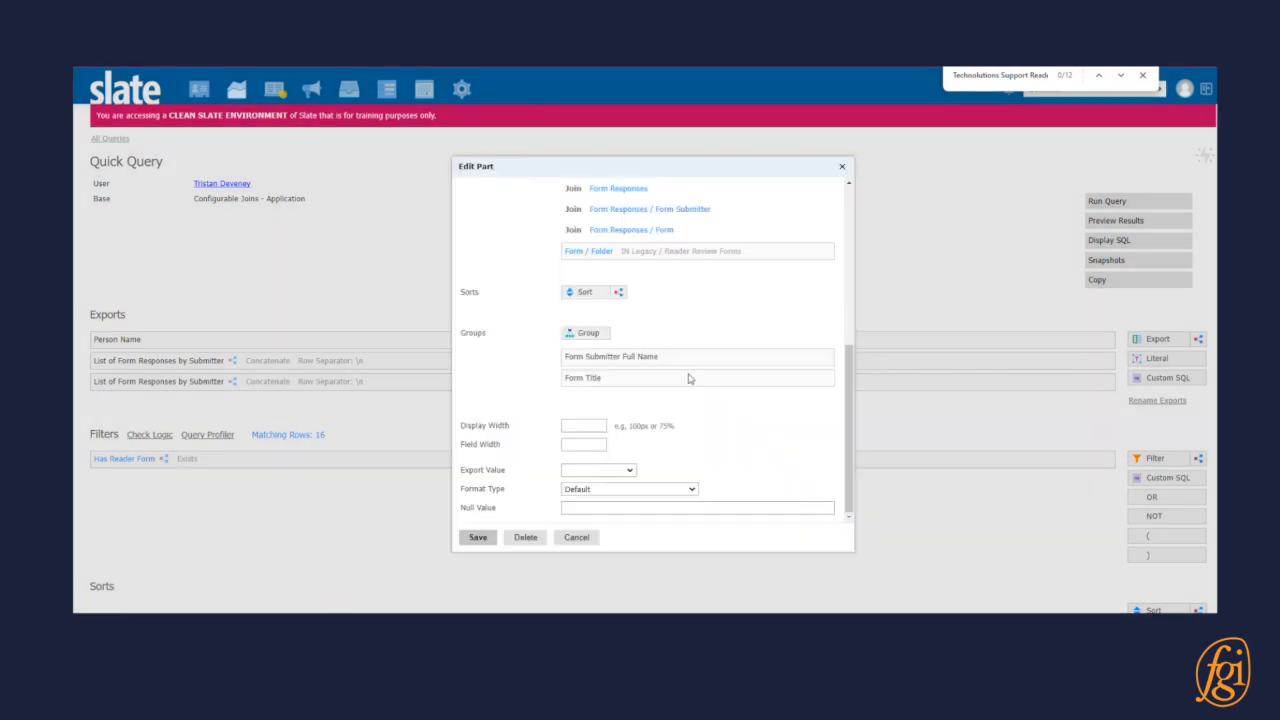
Add a literal named "(" with the value "(" and place it before the Form Responses GUID export.
scroll(646, 298, "up", 4)
left_click(639, 287)
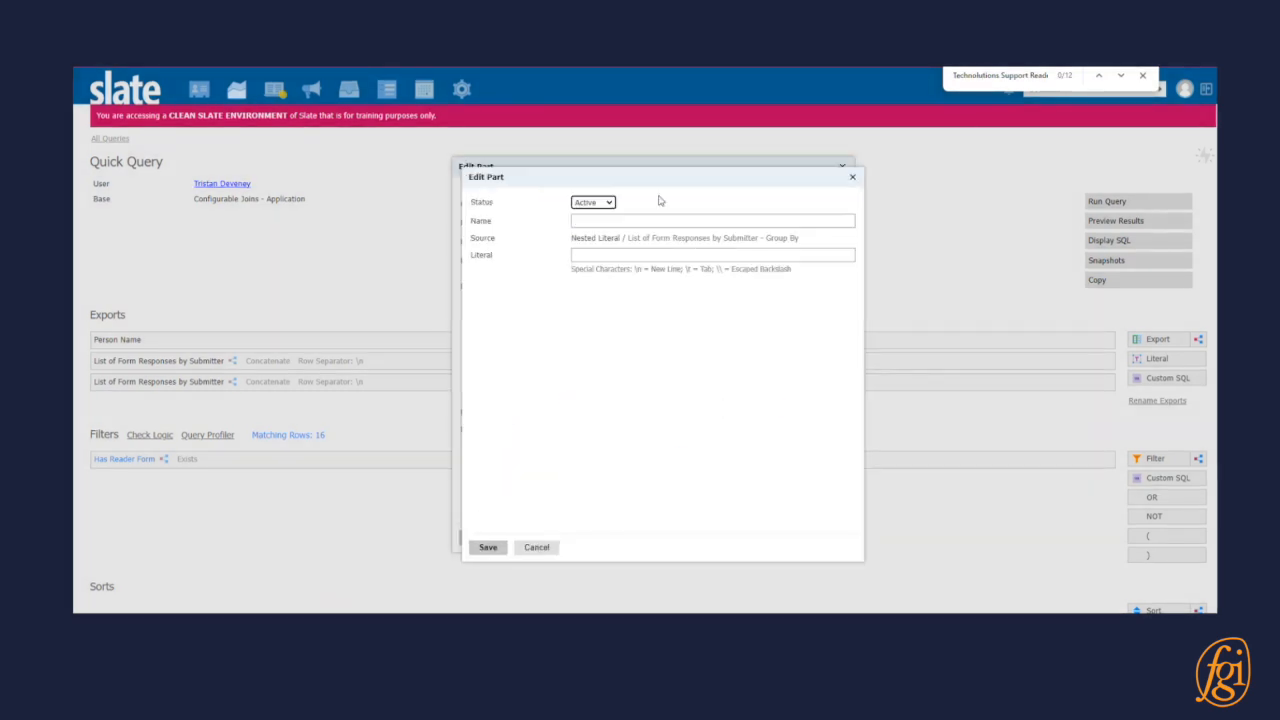
left_click(639, 221)
left_click(633, 256)
left_click(488, 547)
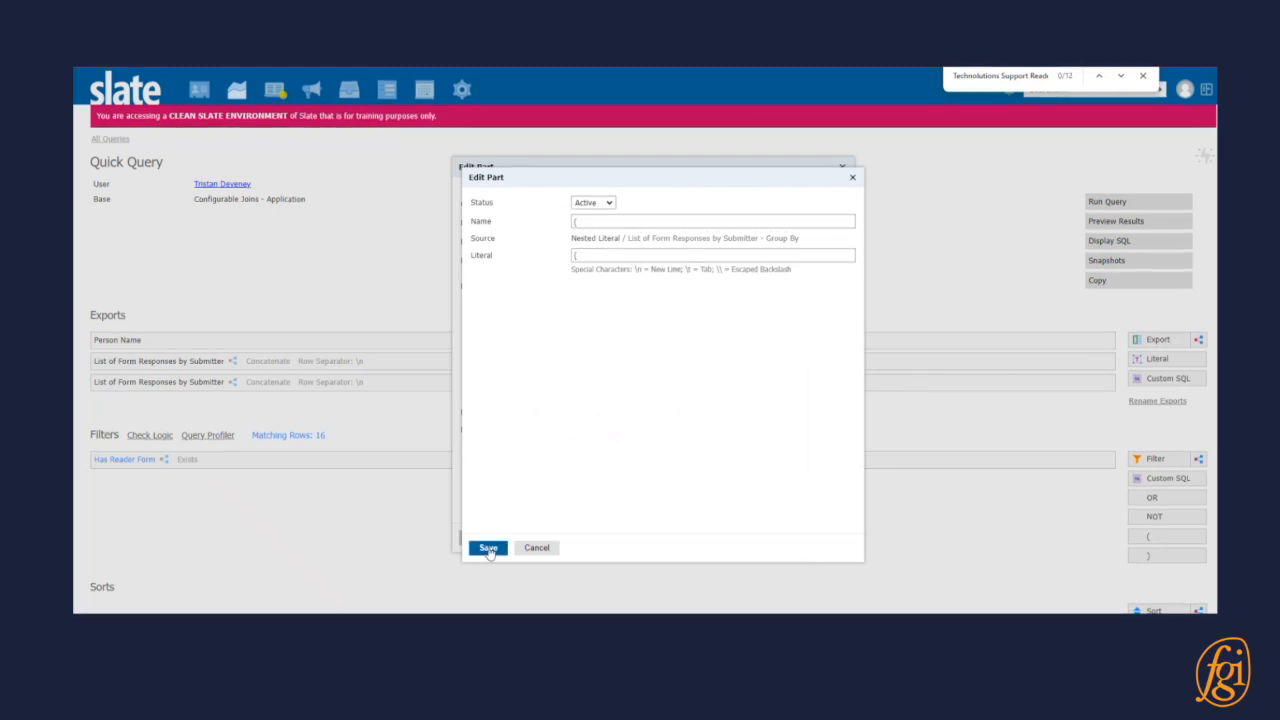
Add a literal named ")" with the value ")" after the Form Responses GUID export and save the subquery export.
left_click(635, 286)
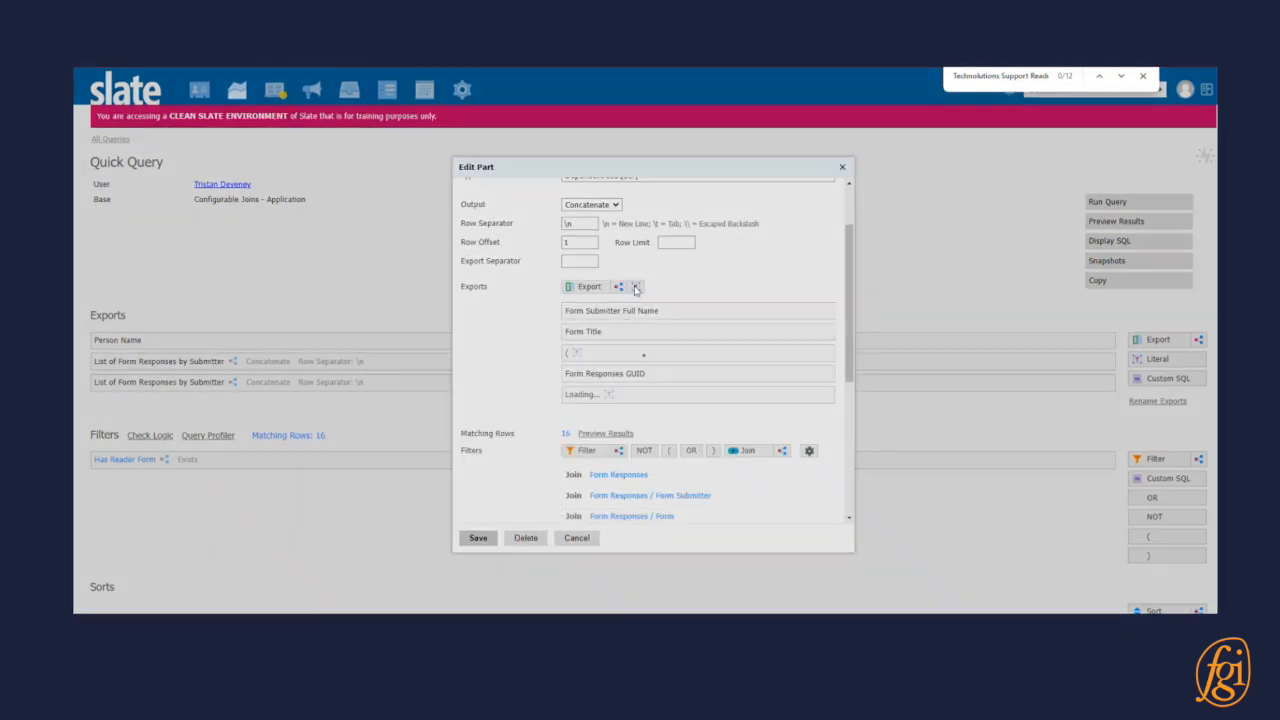
type(")")
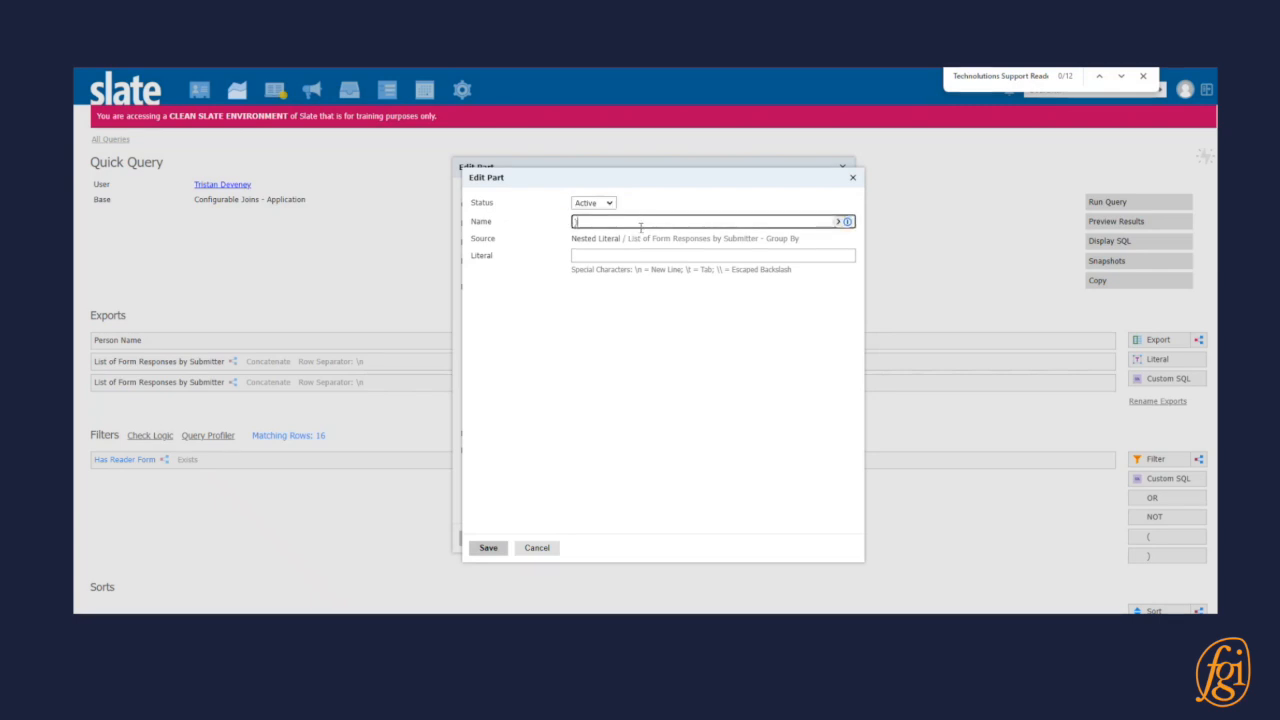
left_click(627, 256)
type(")")
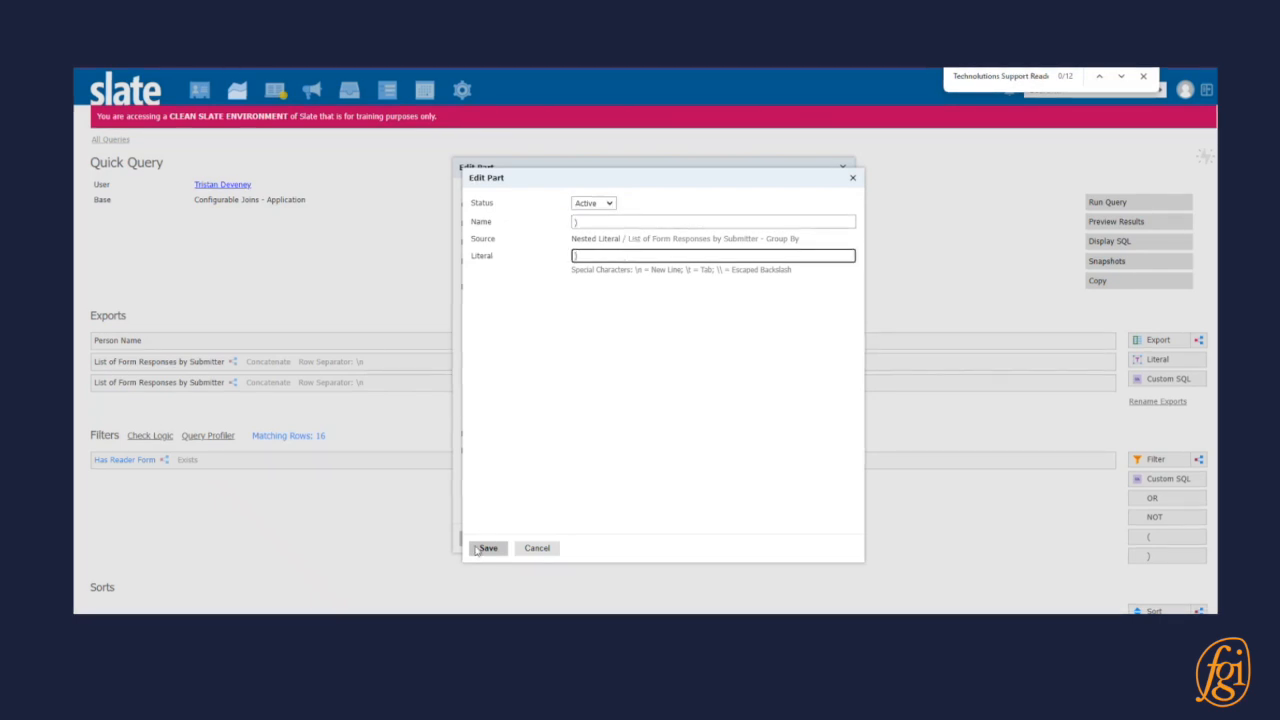
left_click(483, 549)
left_click(479, 538)
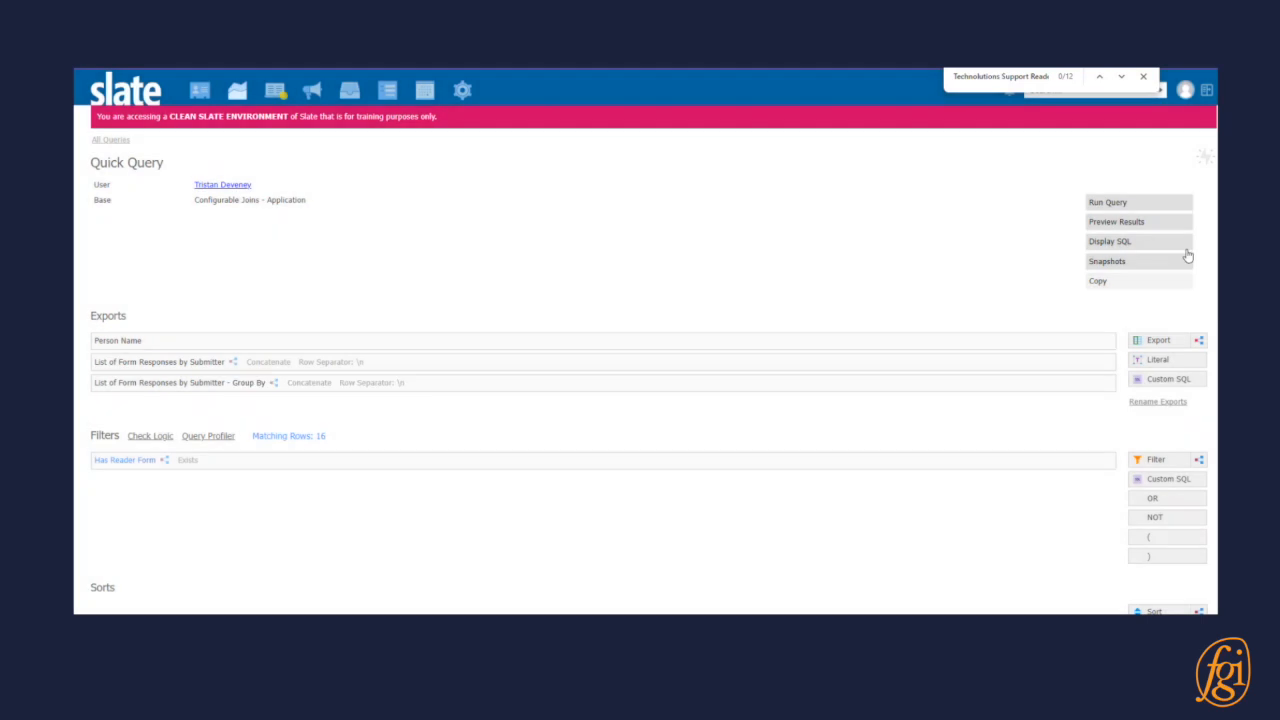
Preview the query results and highlight the Technolutions Support Reader Review Form matches in a row with repeated reader forms.
left_click(1132, 223)
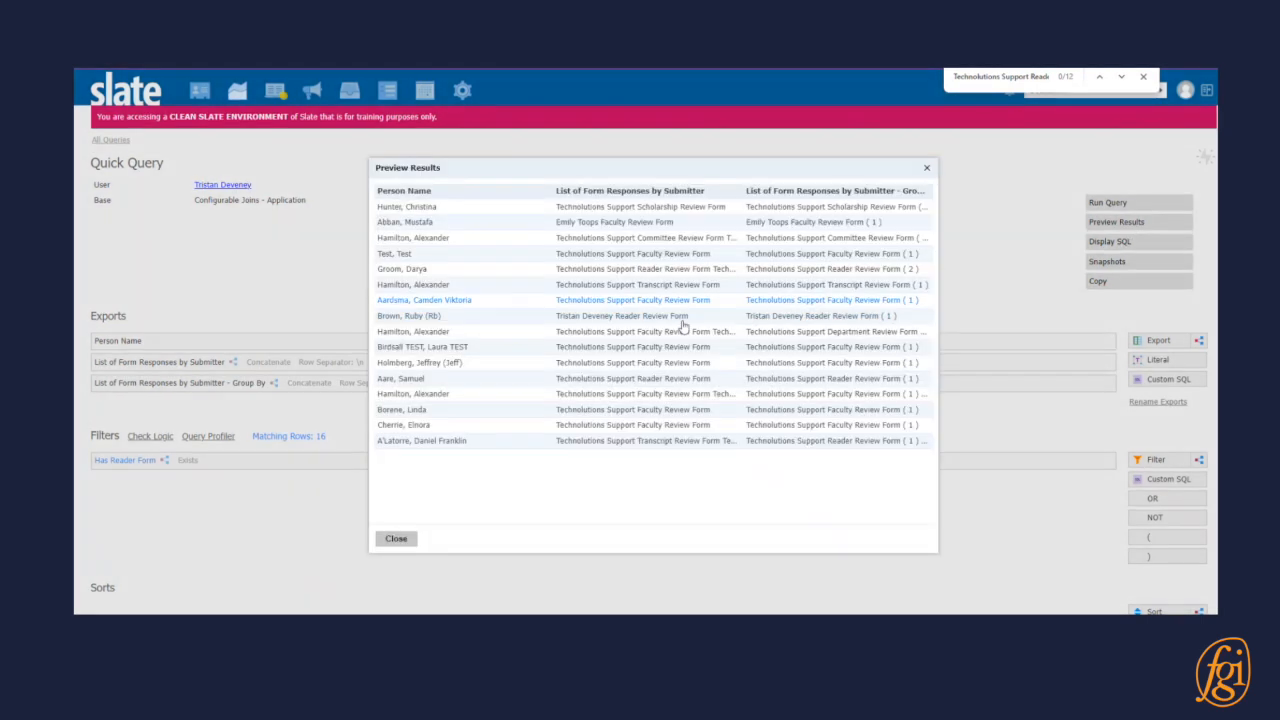
left_click(726, 272)
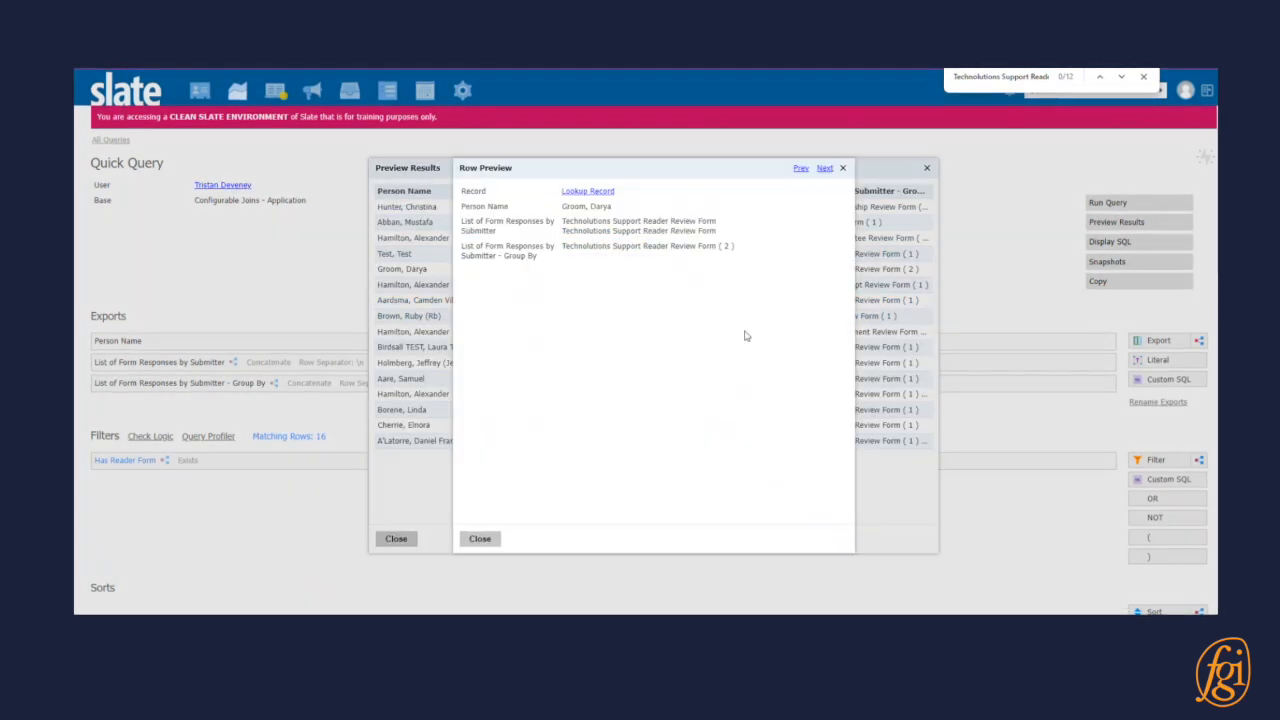
left_click(1038, 77)
key("Return")
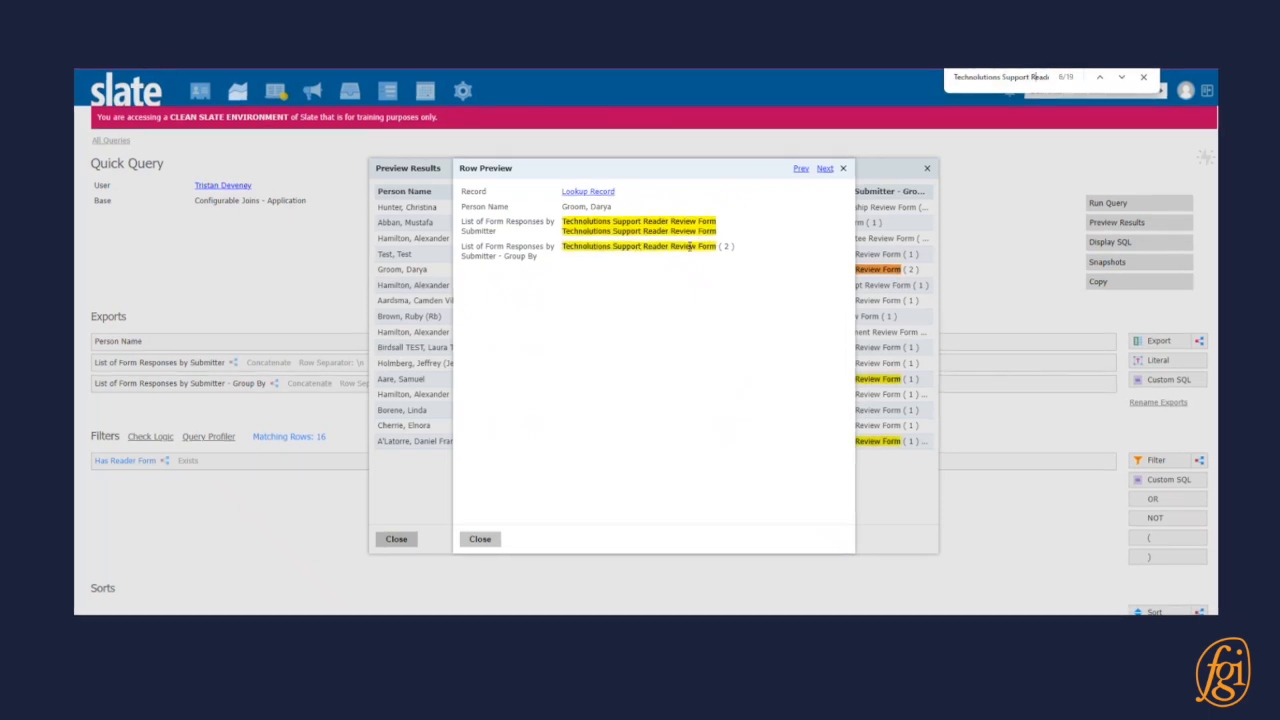
Step forward through the row previews and compare the ungrouped form list with the grouped counts.
left_click(822, 171)
left_click(822, 171)
left_click(822, 171)
left_click(822, 171)
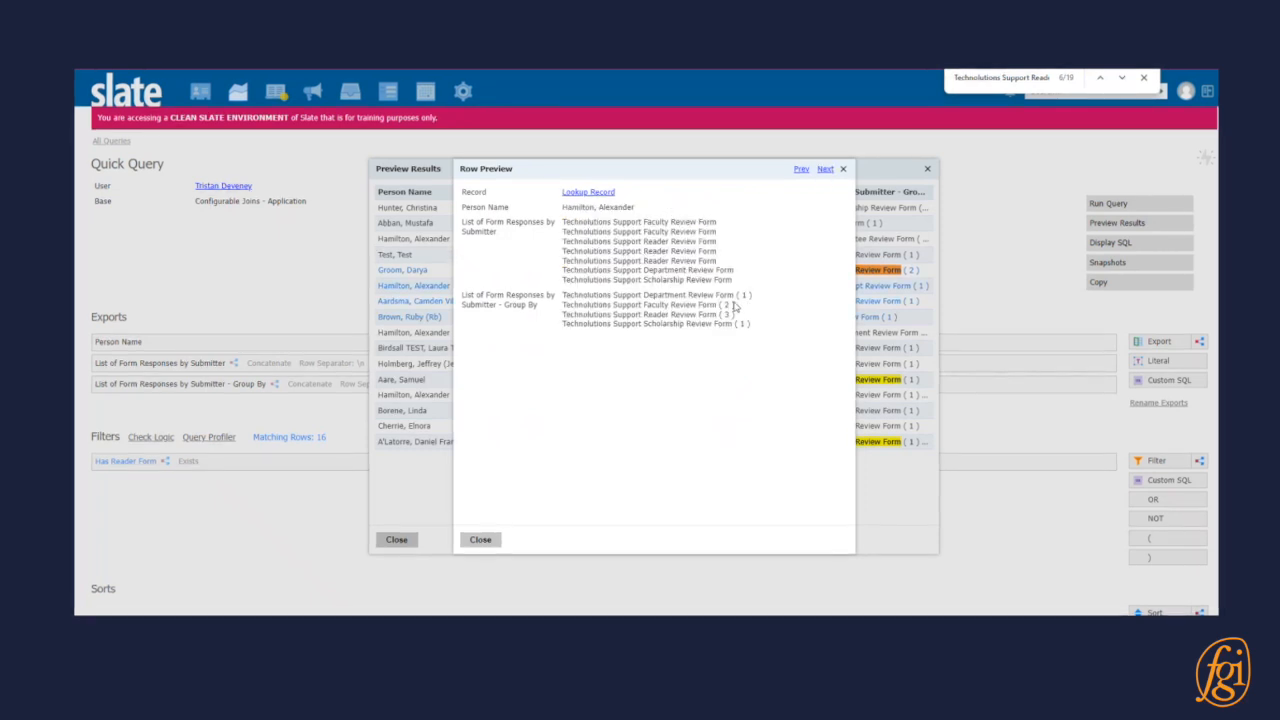
left_click_drag(597, 304, 734, 316)
left_click(697, 311)
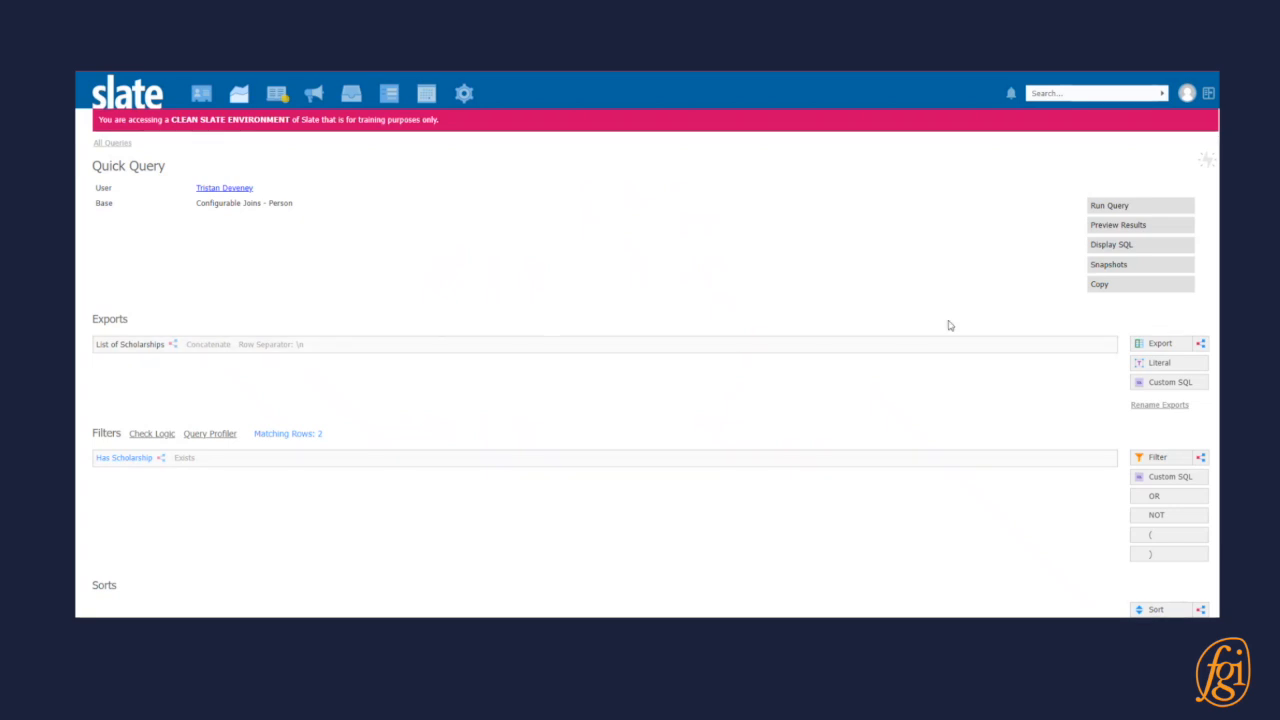
Preview the scholarship query's results, examine the statuses listed in the second row, and close the previews.
left_click(1140, 225)
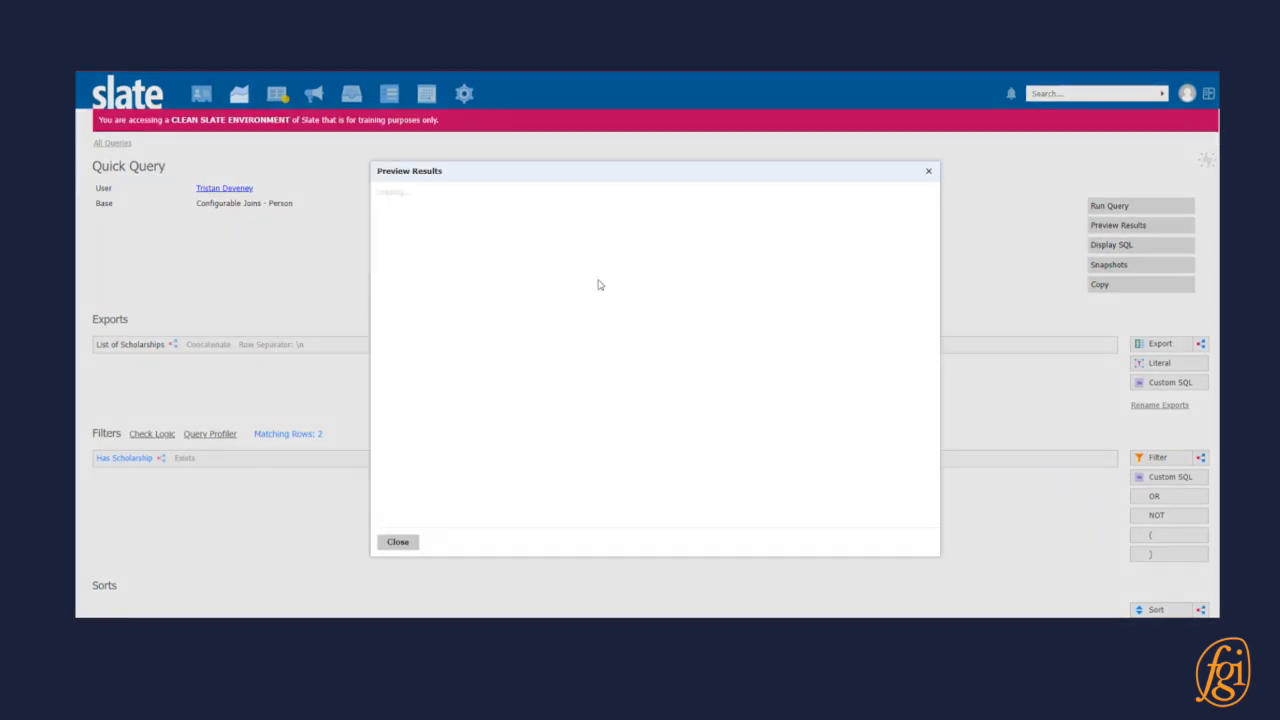
left_click(531, 227)
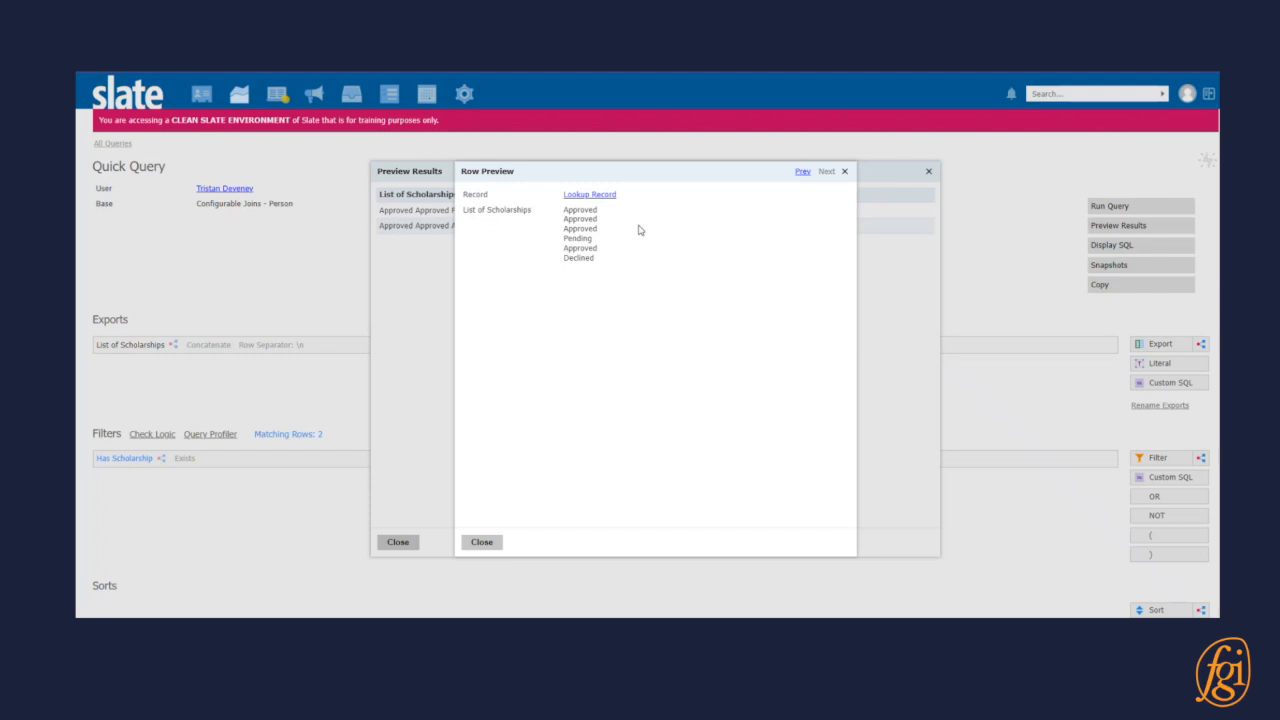
left_click_drag(575, 210, 603, 243)
left_click(581, 243)
left_click(481, 542)
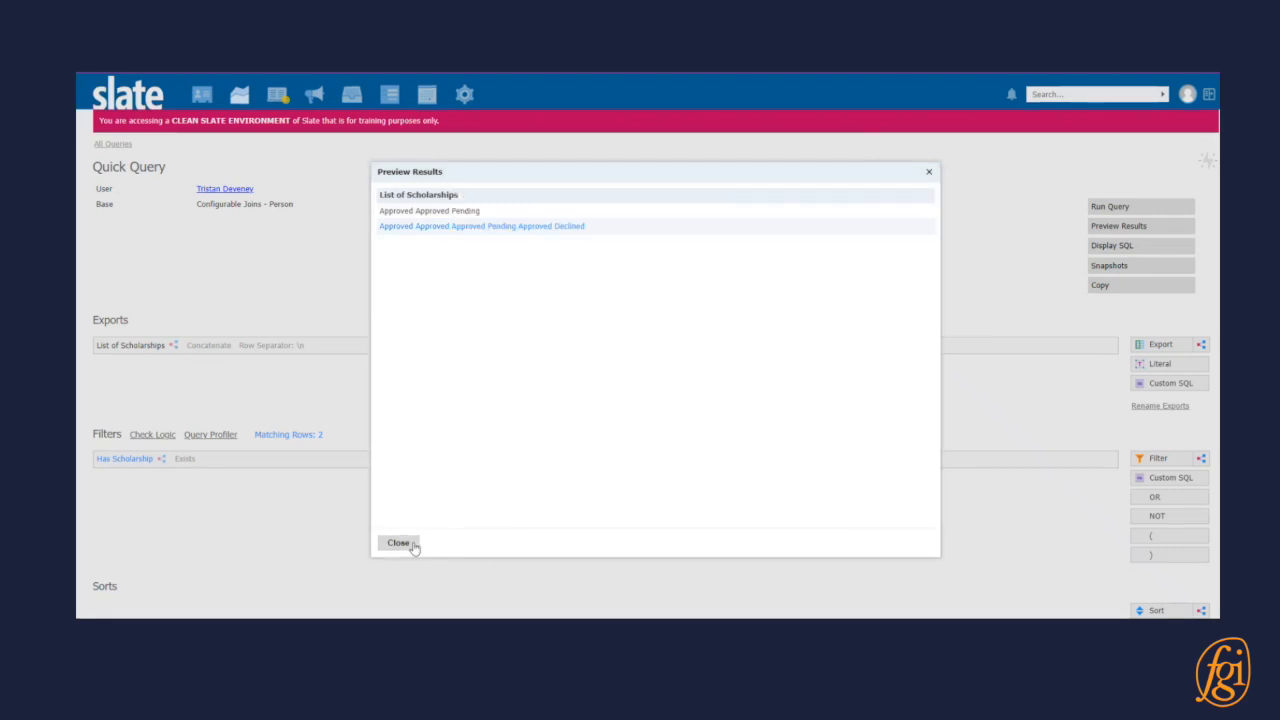
left_click(402, 543)
Duplicate the List of Scholarships export and open the copy for editing.
left_click(1082, 345)
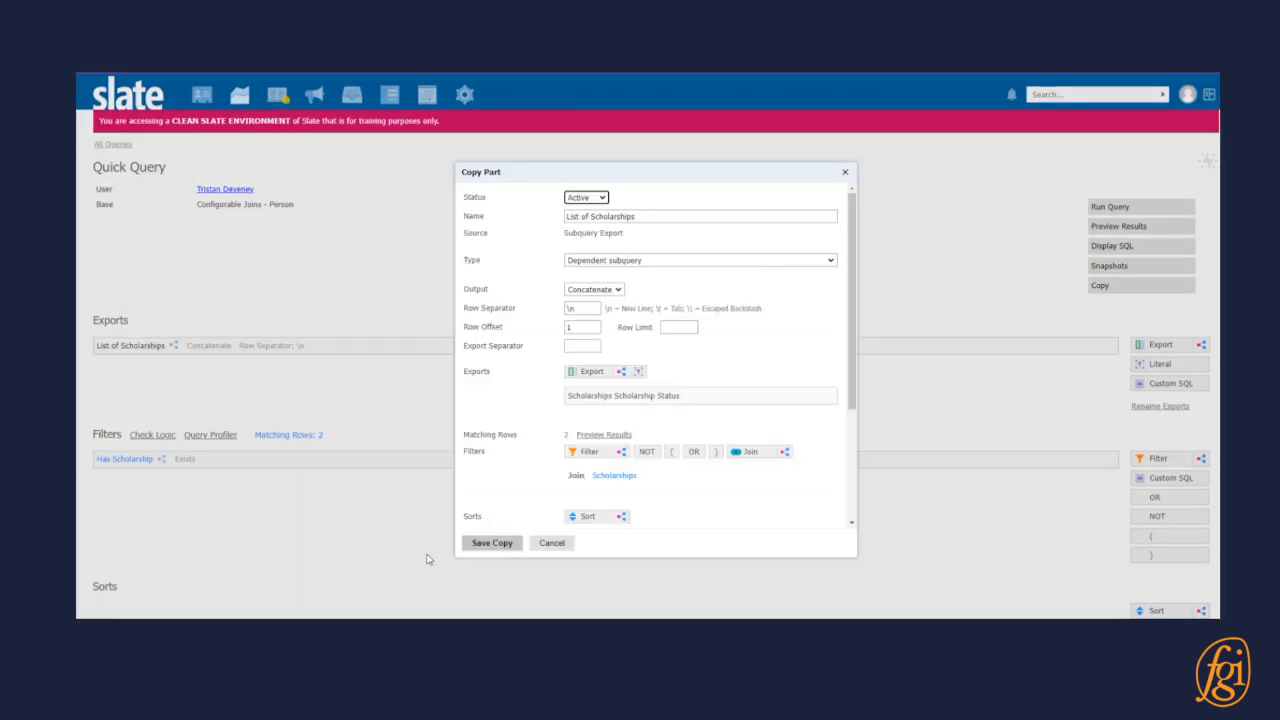
left_click(492, 542)
left_click(337, 366)
Try grouping the copied List of Scholarships export by Scholarships Scholarship Status, save it, and preview the query results.
scroll(520, 306, "down", 5)
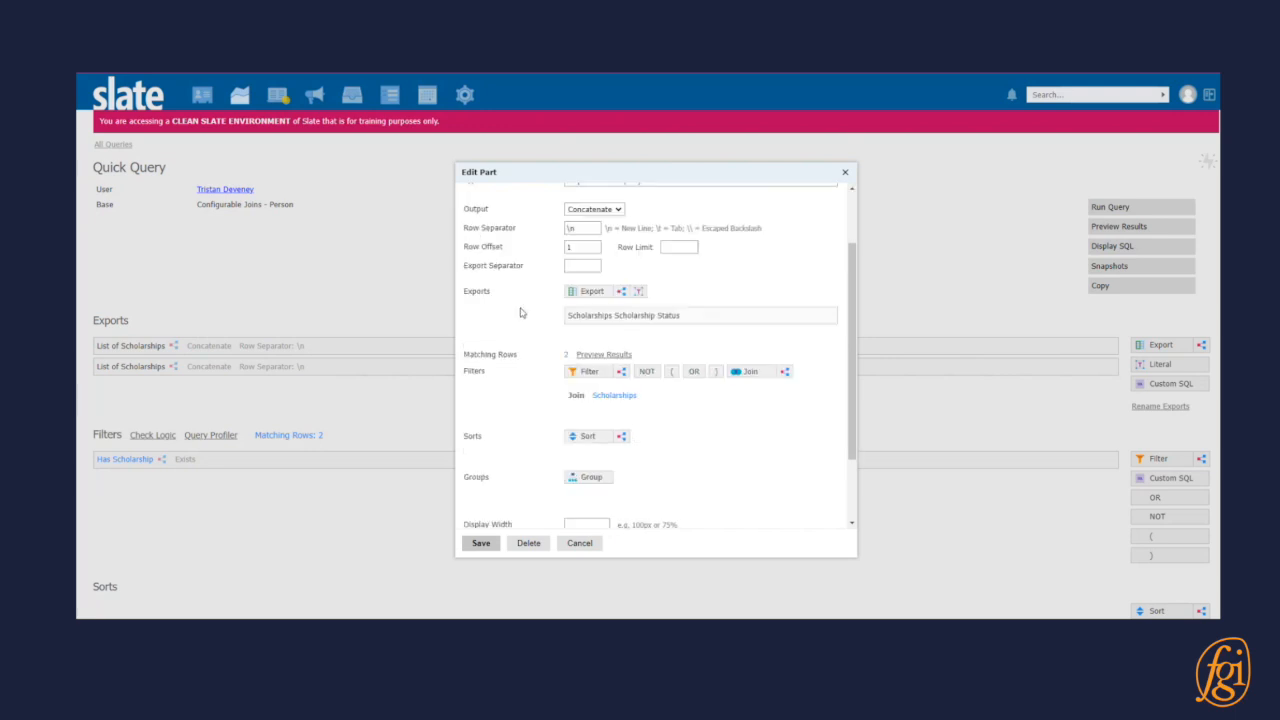
left_click(588, 386)
type("status")
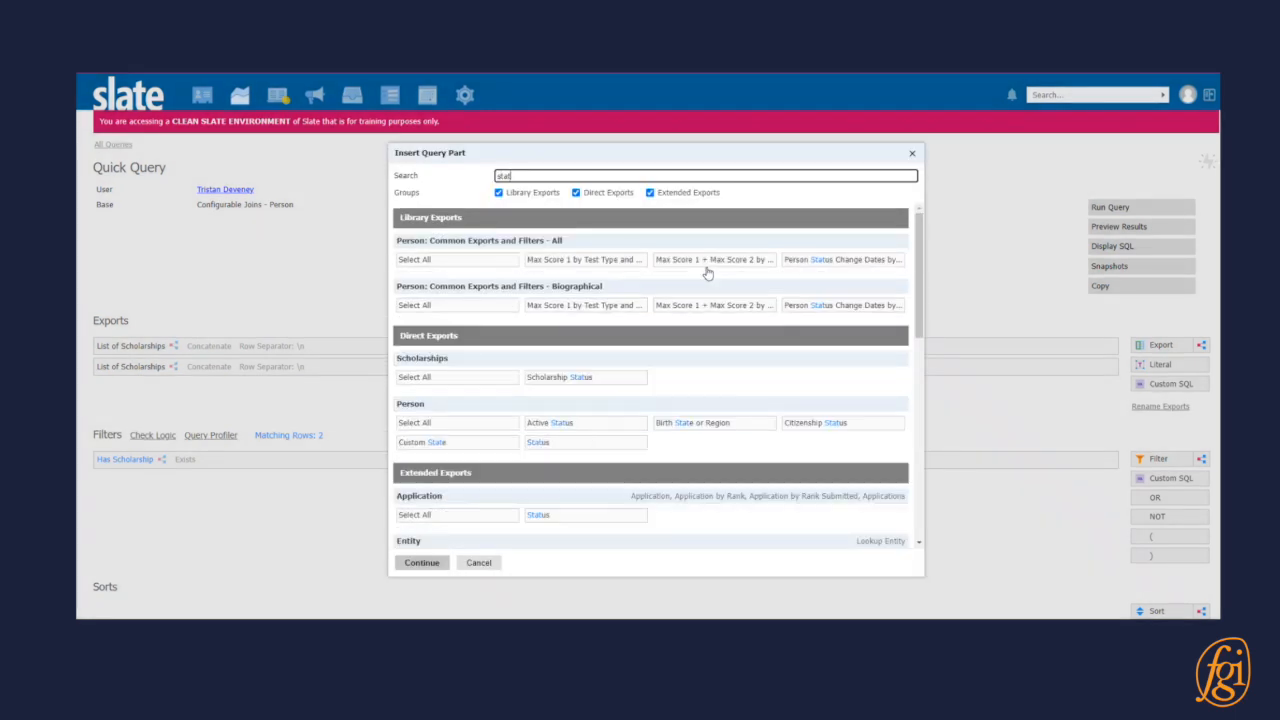
left_click(612, 378)
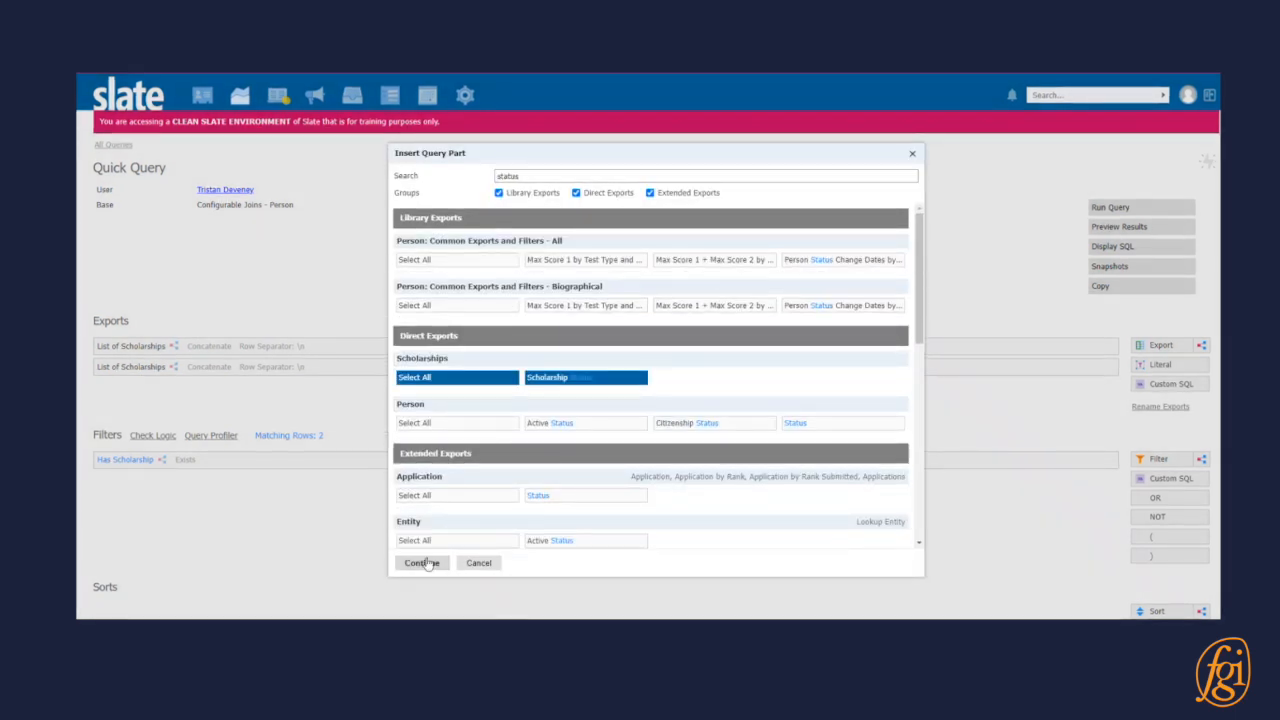
left_click(420, 562)
scroll(527, 404, "up", 5)
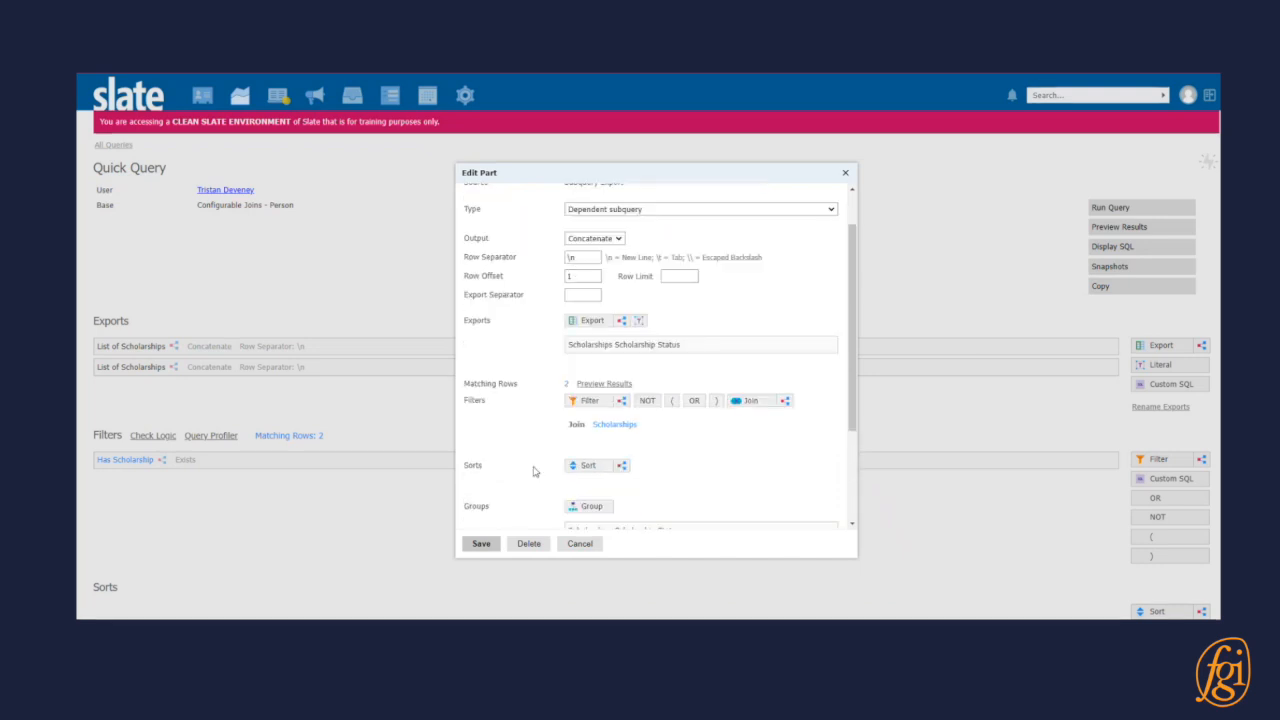
left_click(481, 543)
left_click(1135, 227)
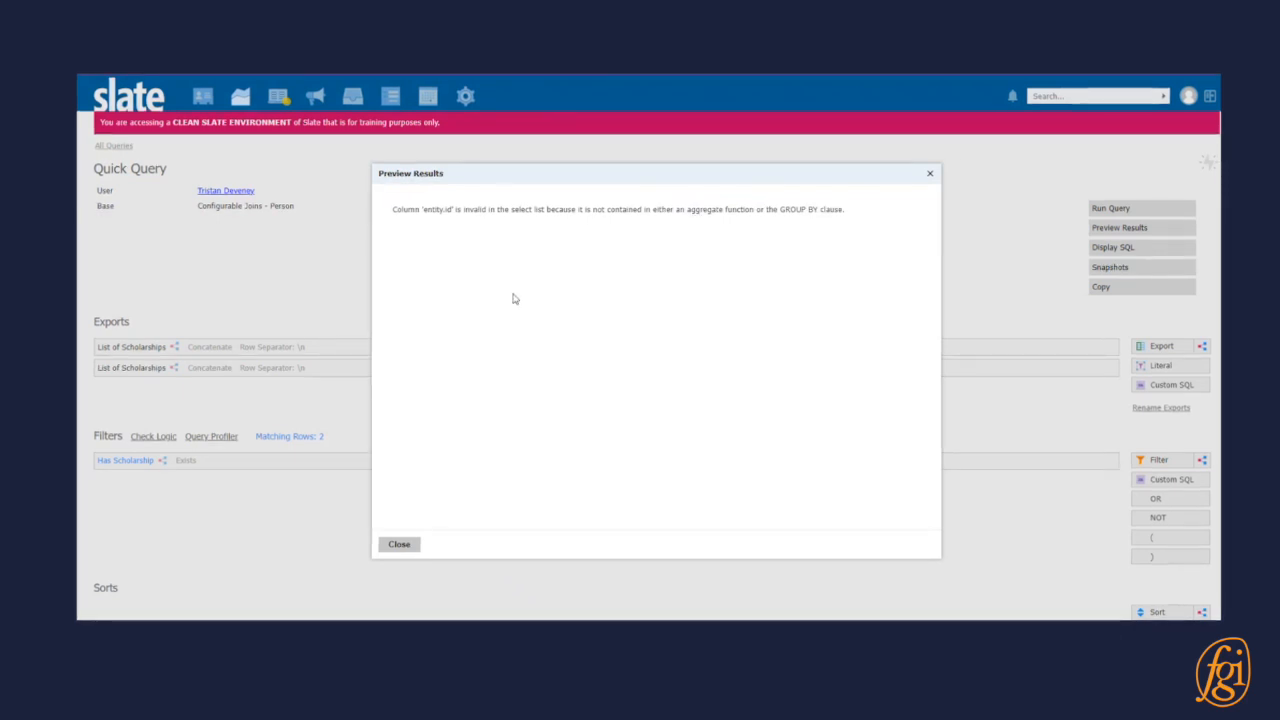
left_click(400, 545)
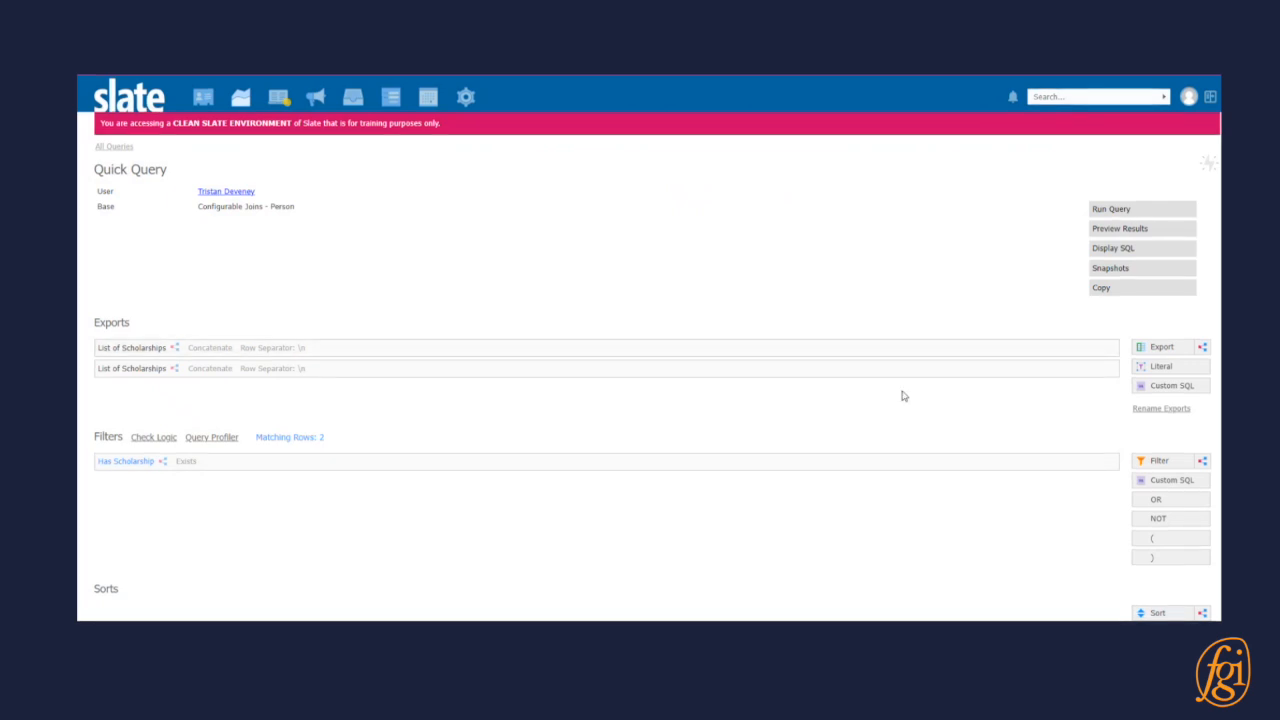
Reopen the second List of Scholarships export and delete the Scholarship Status entries from its exports and its groups.
left_click(966, 369)
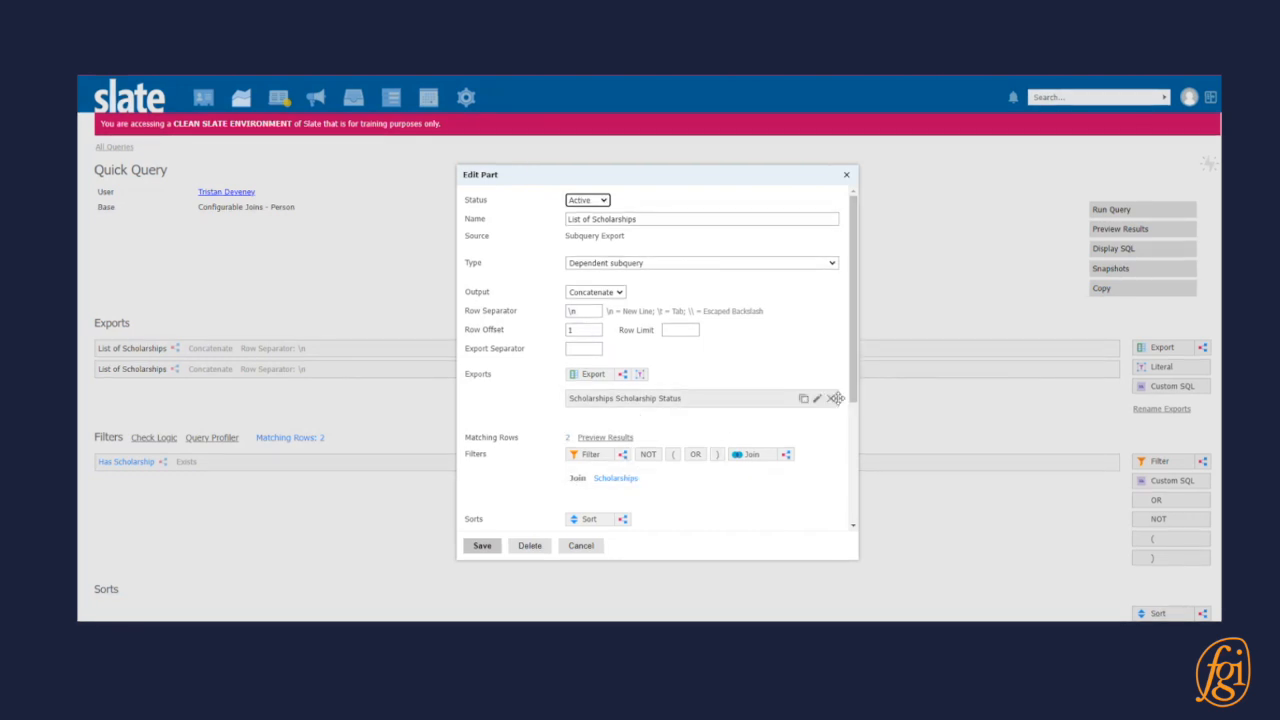
left_click(830, 399)
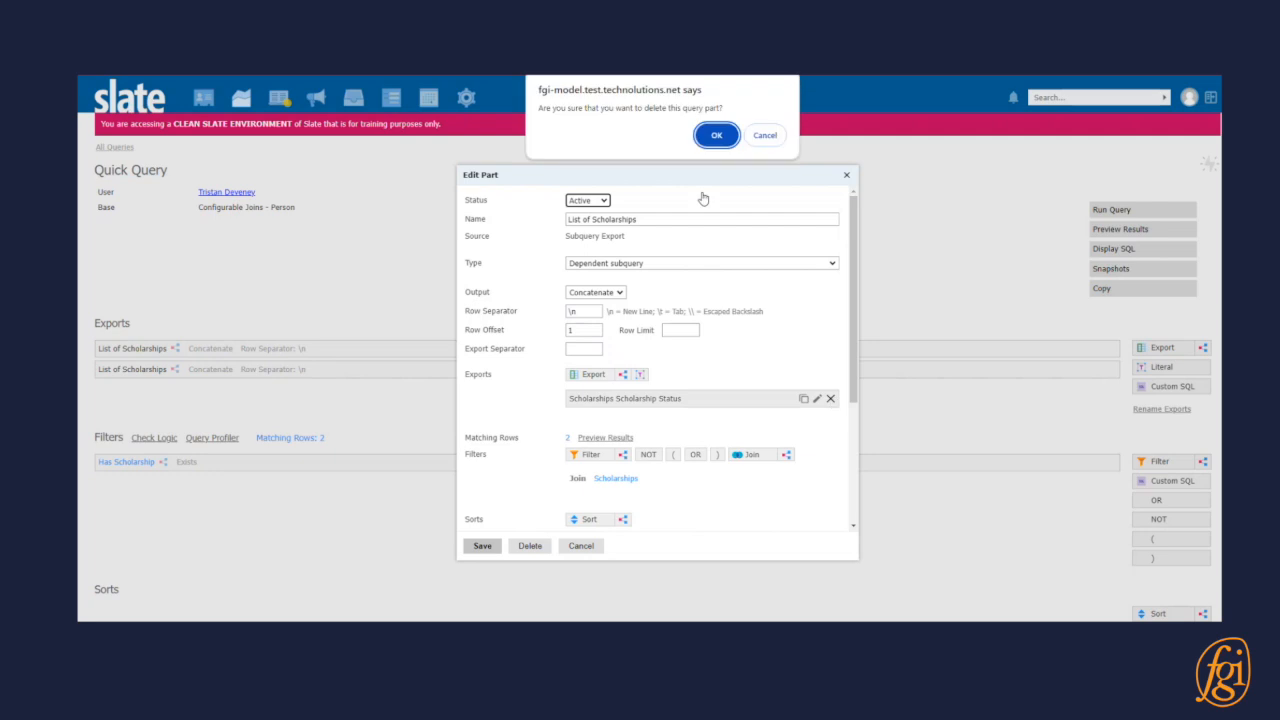
left_click(717, 136)
scroll(806, 437, "down", 3)
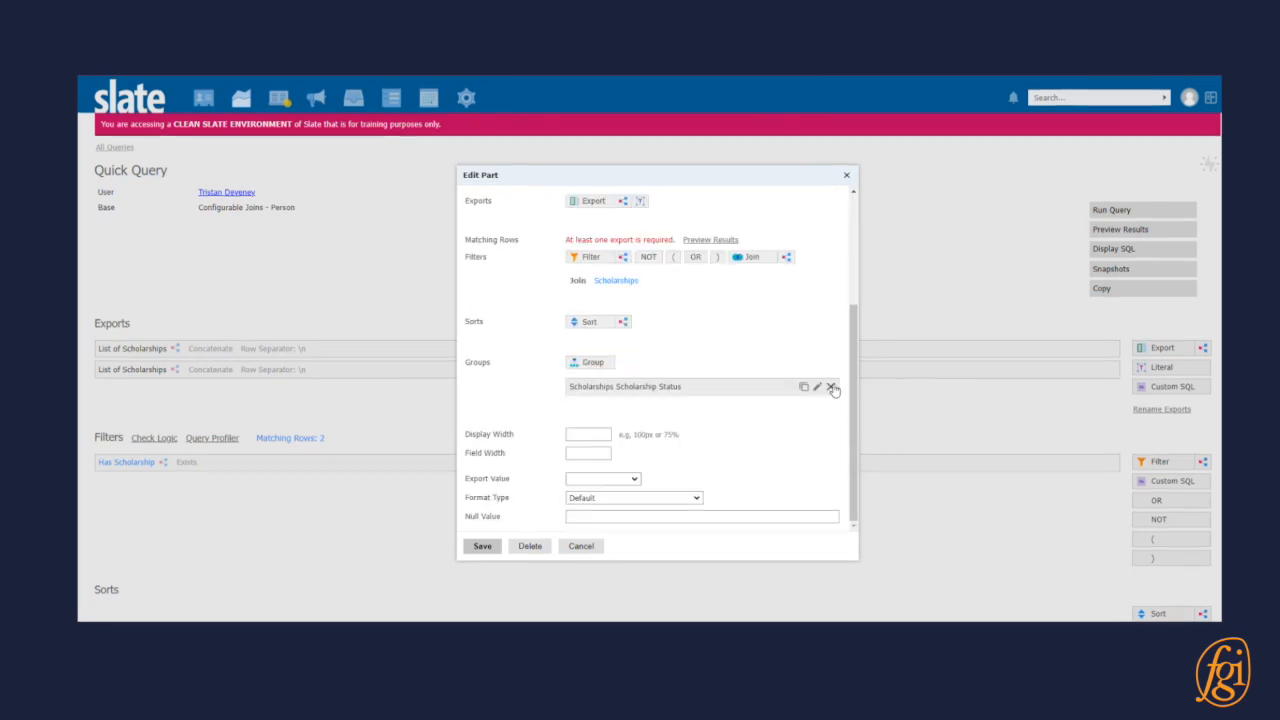
left_click(830, 391)
left_click(717, 136)
Add a join from Scholarships to Field Values in the second List of Scholarships subquery.
left_click(748, 283)
type("field")
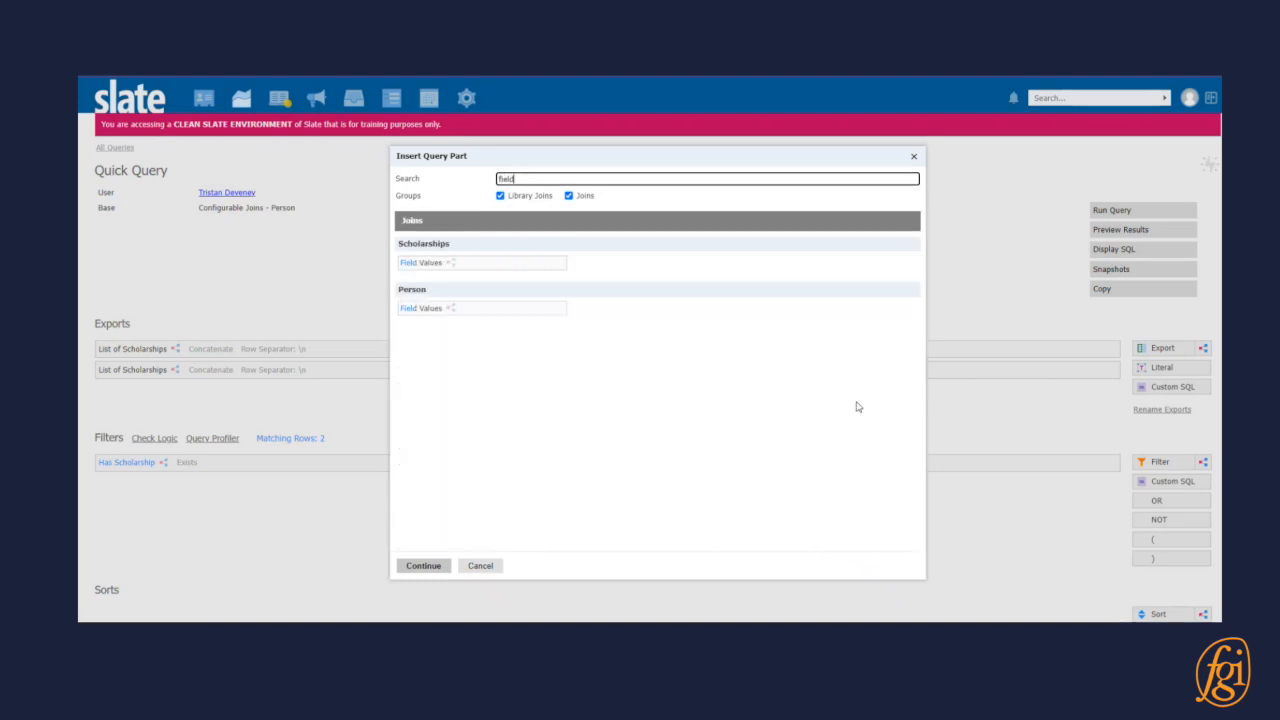
left_click(487, 264)
left_click(423, 568)
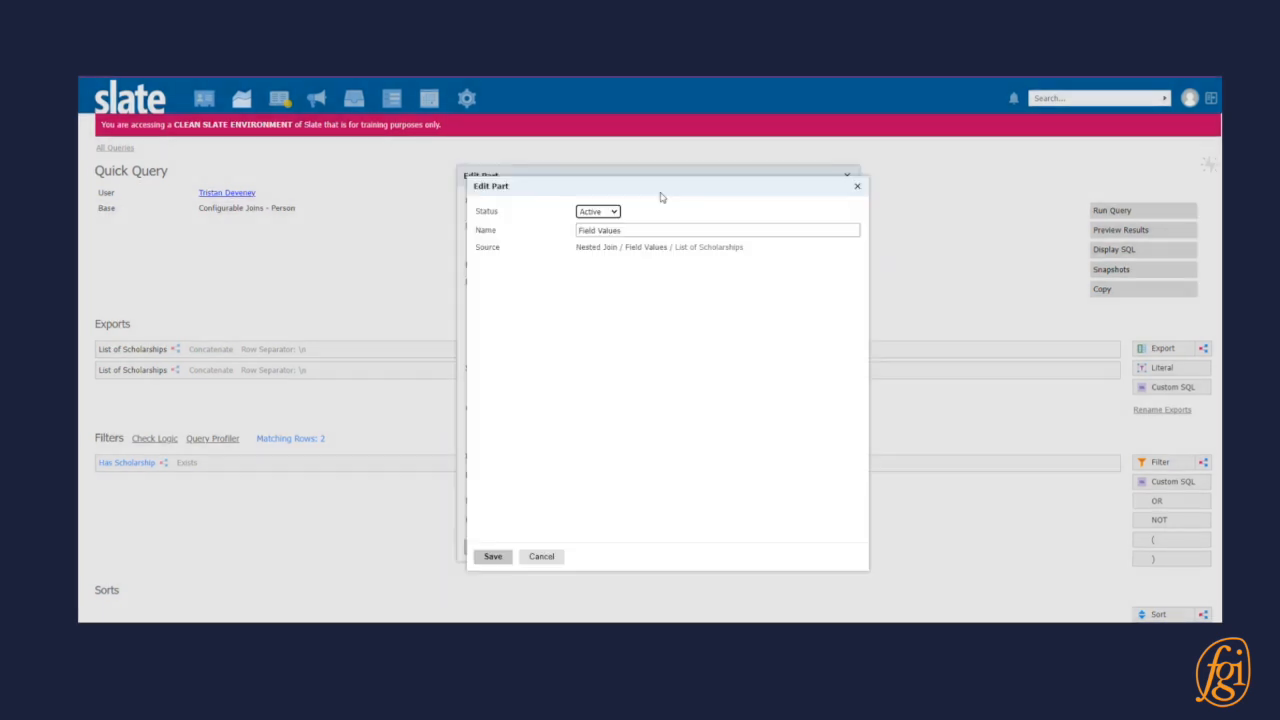
left_click(495, 557)
Add a Field Values ID filter to the subquery and set its ID to scholarship_status.
left_click(589, 282)
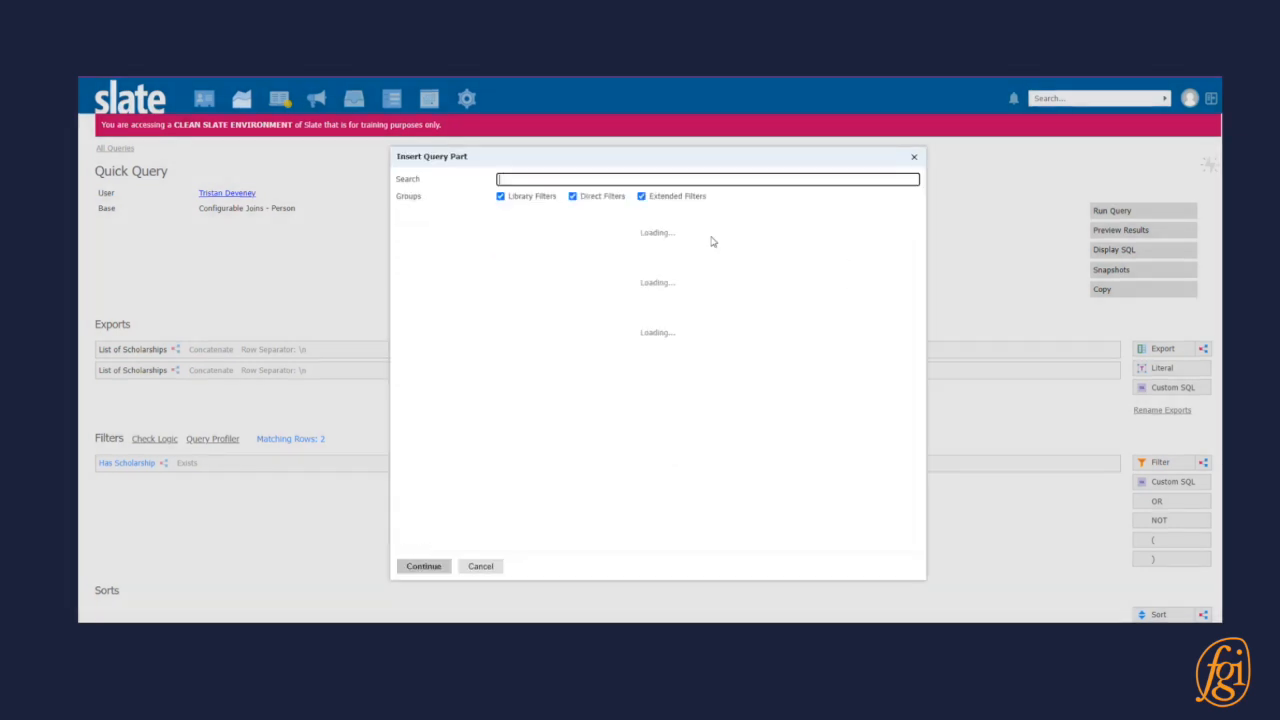
type("field")
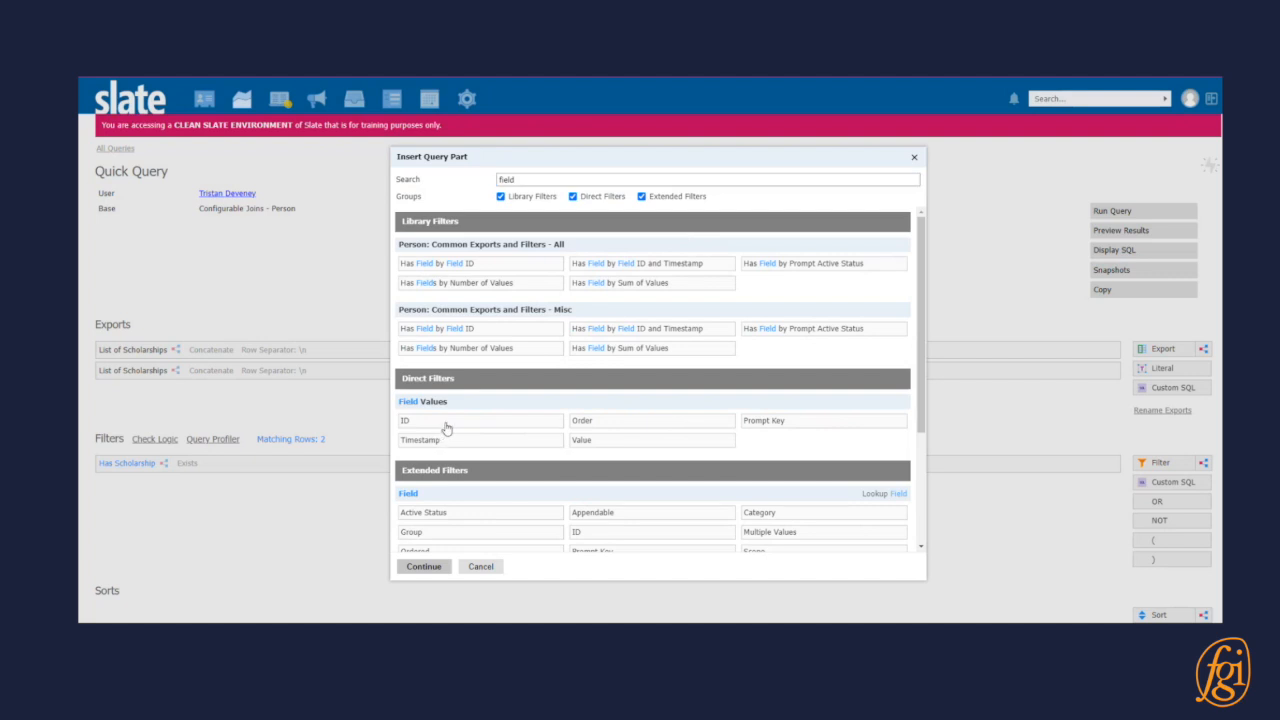
left_click(475, 421)
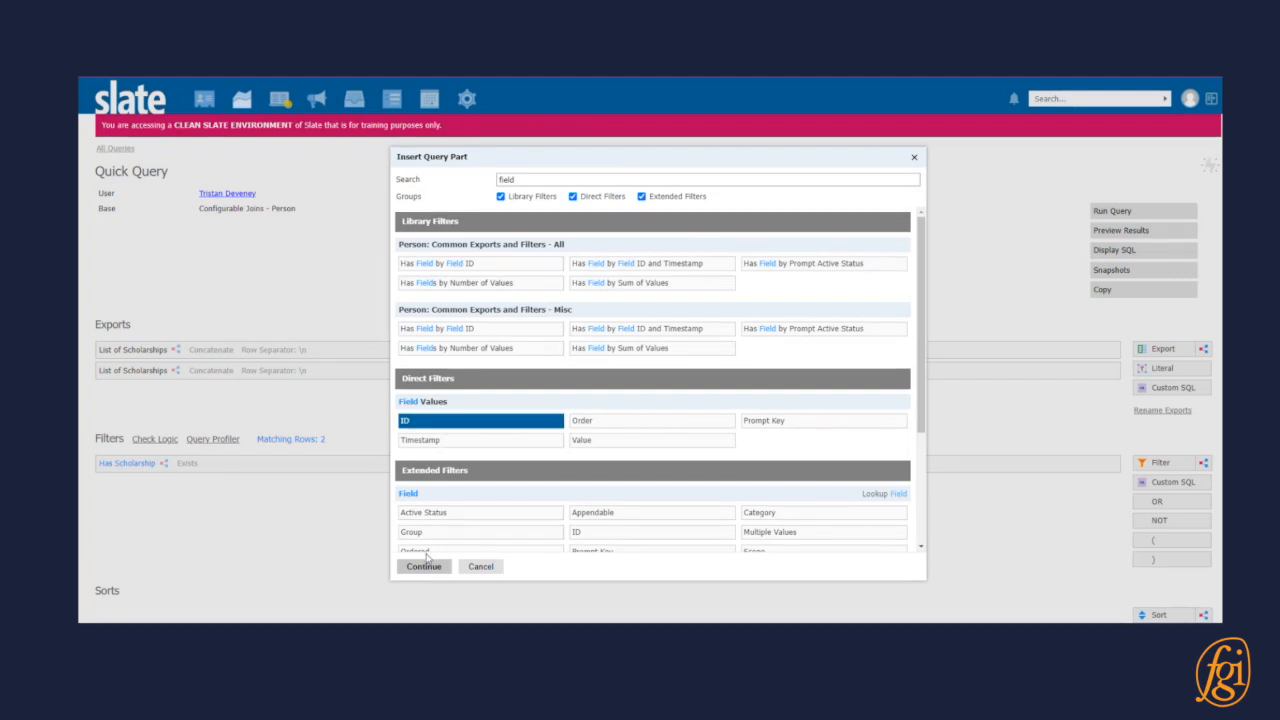
left_click(423, 566)
left_click(684, 264)
type("schol")
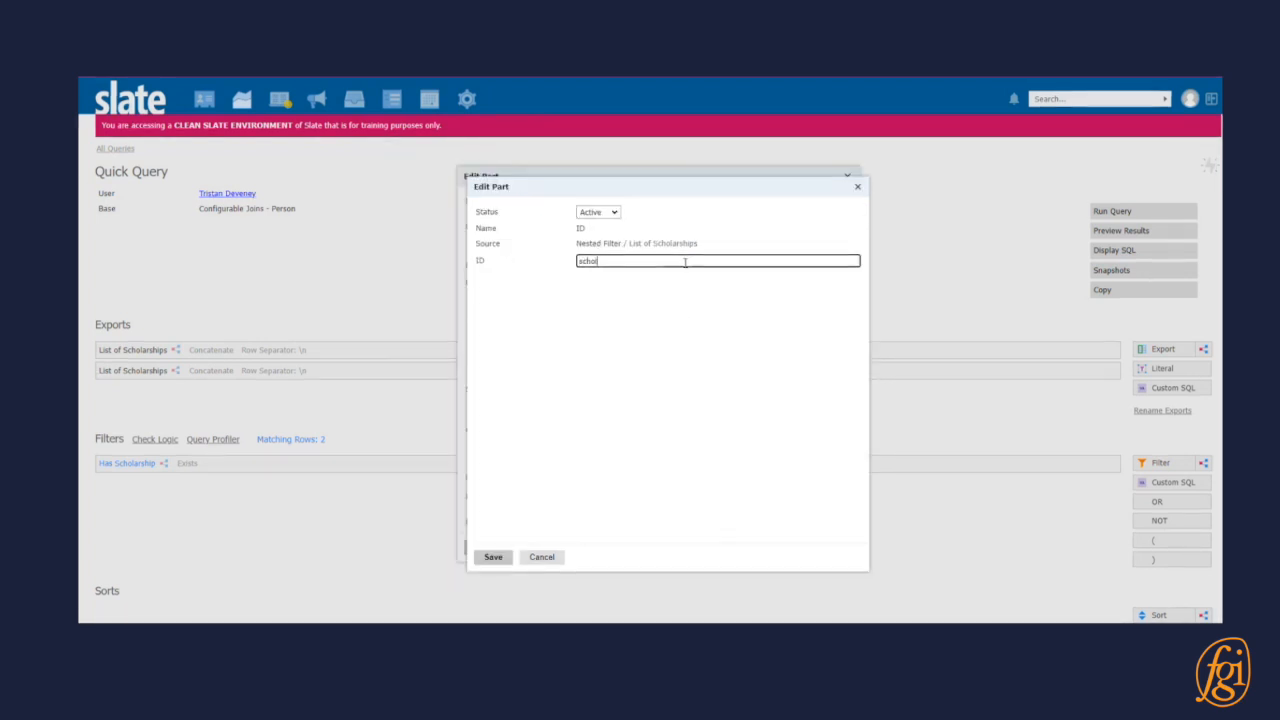
type("arship_status")
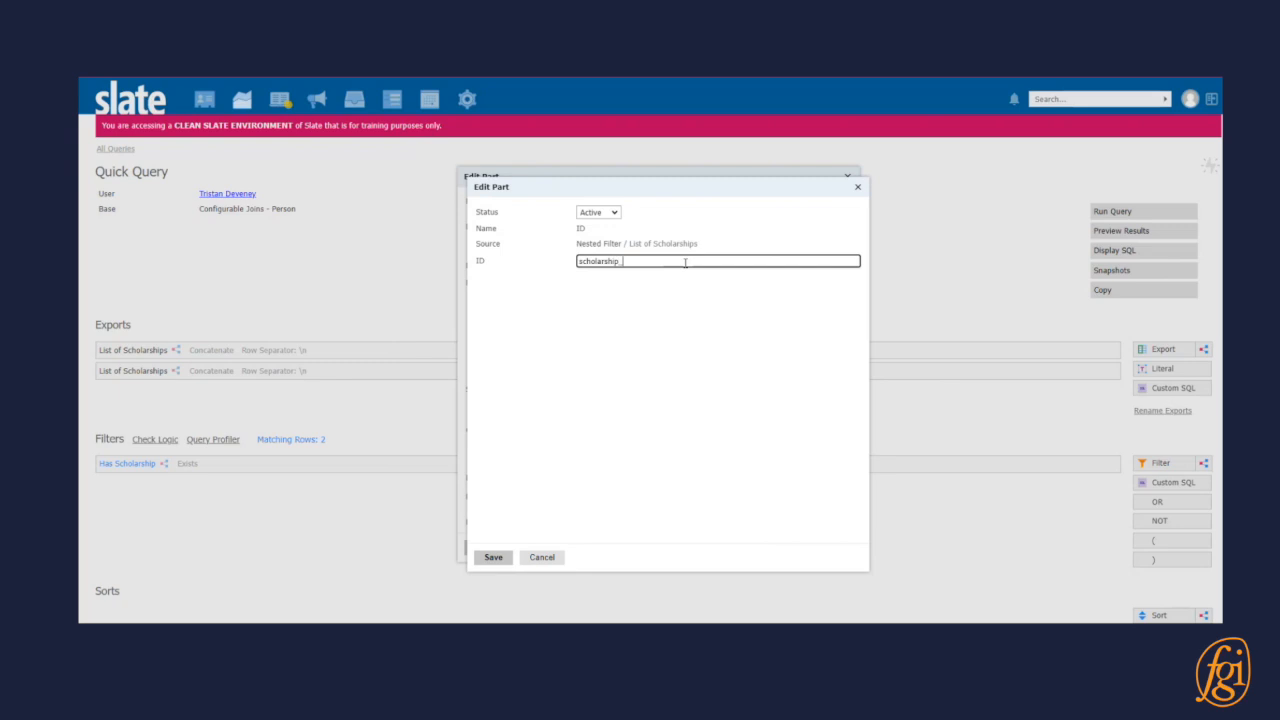
left_click(493, 557)
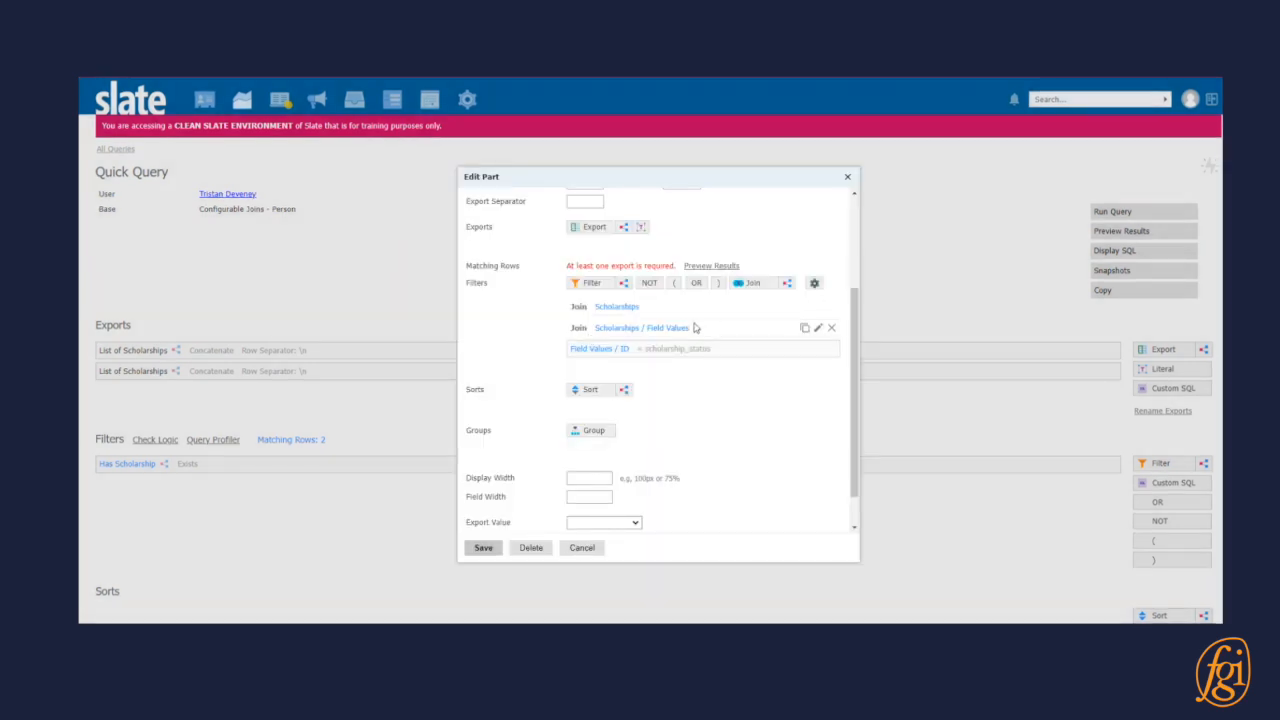
Add a join from Field Values to Lookup Prompt in the subquery.
left_click(756, 284)
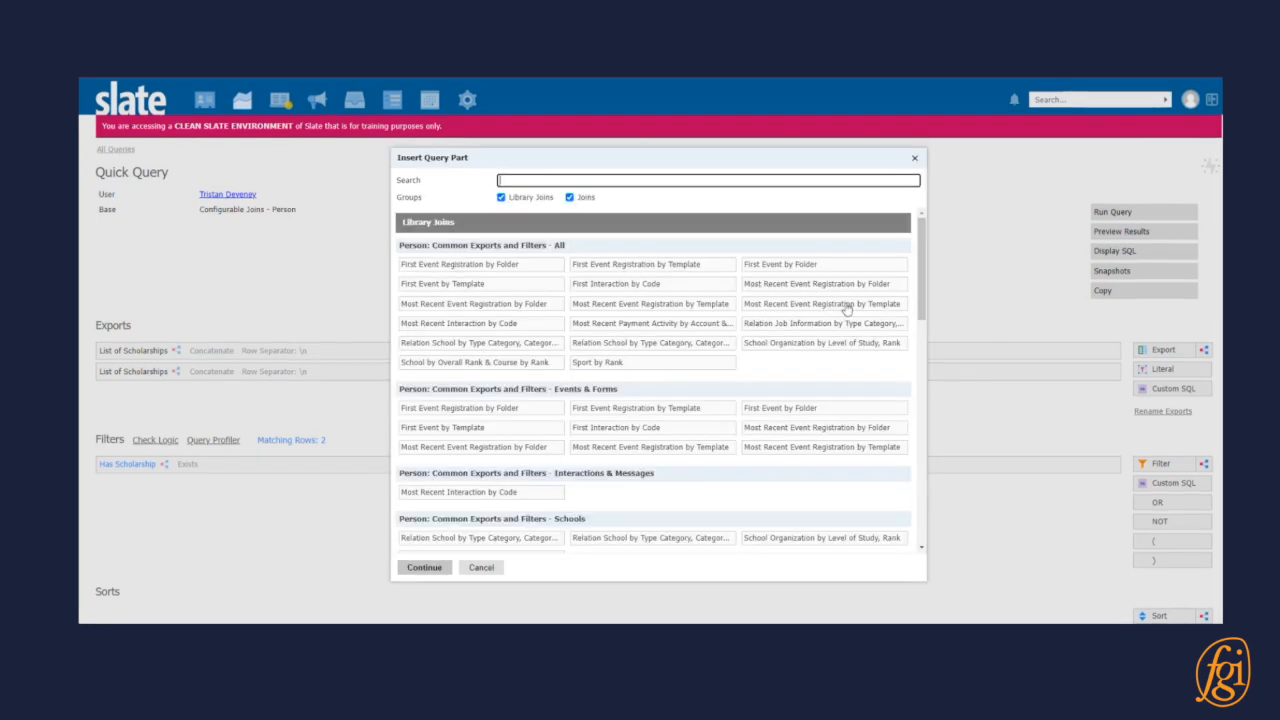
type("prompt")
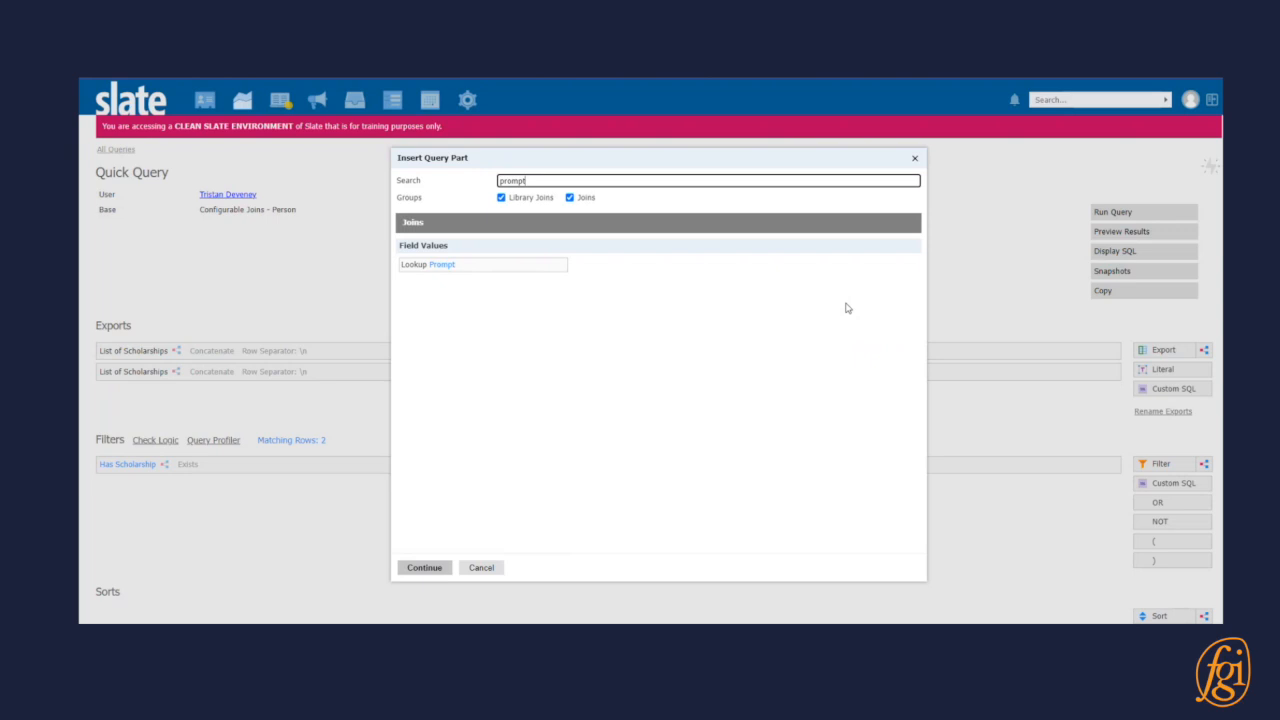
left_click(532, 266)
left_click(423, 567)
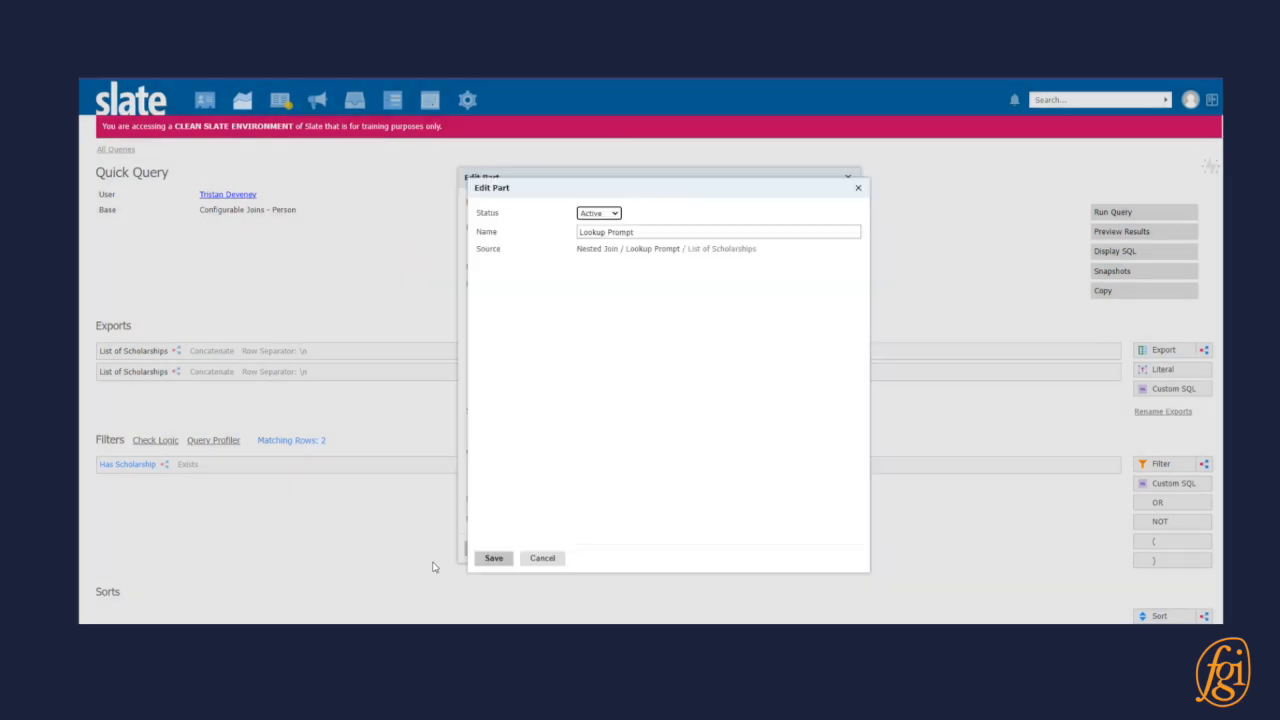
left_click(503, 558)
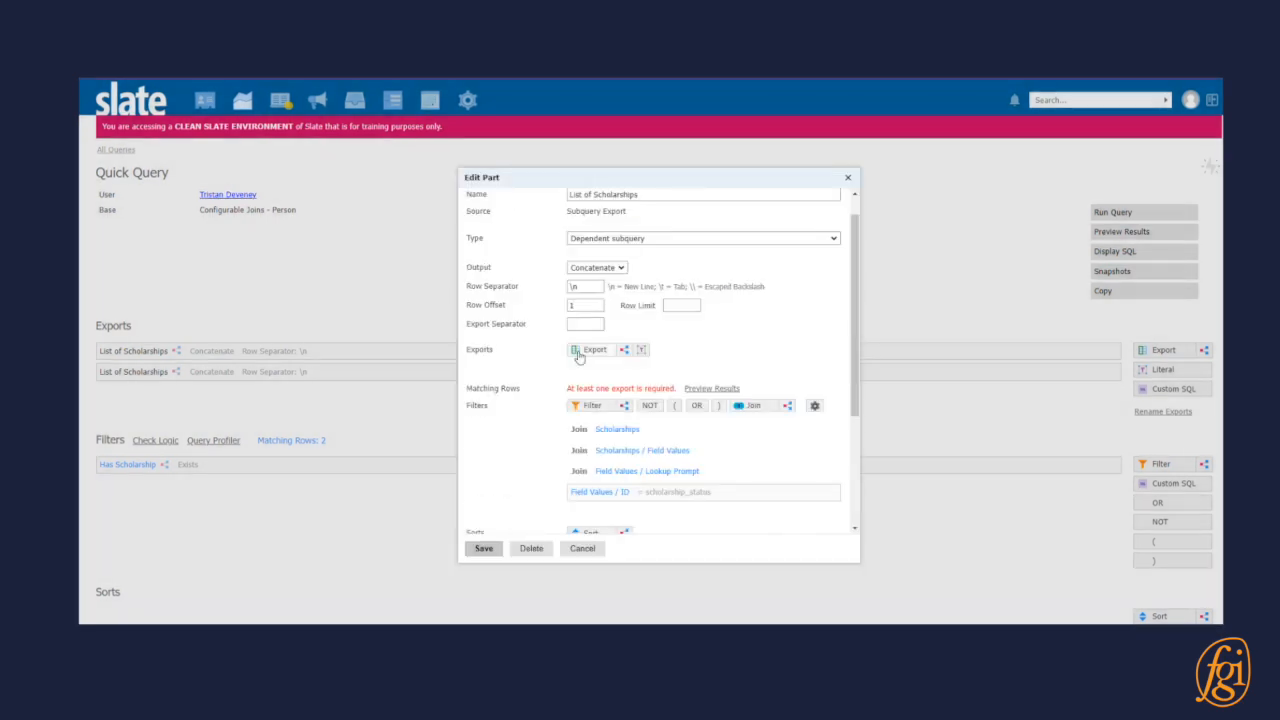
Add the Lookup Prompt Value export to the subquery.
left_click(580, 359)
type("value")
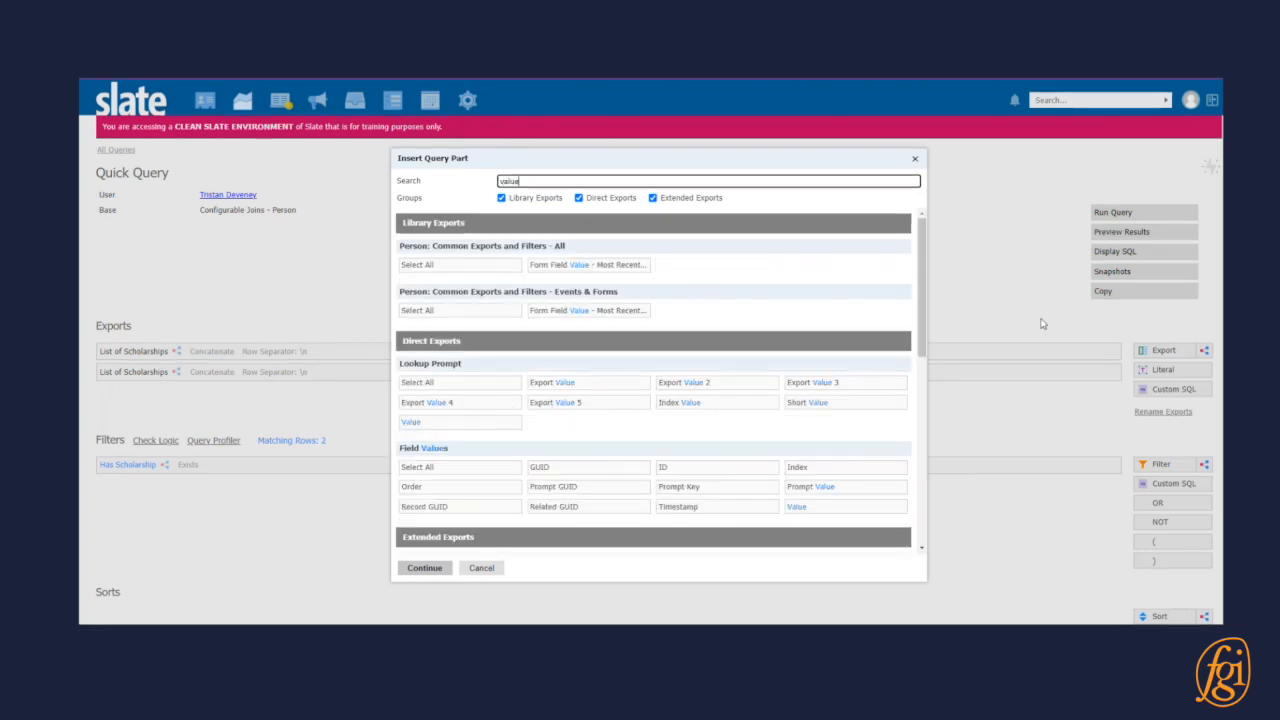
left_click(458, 421)
left_click(424, 568)
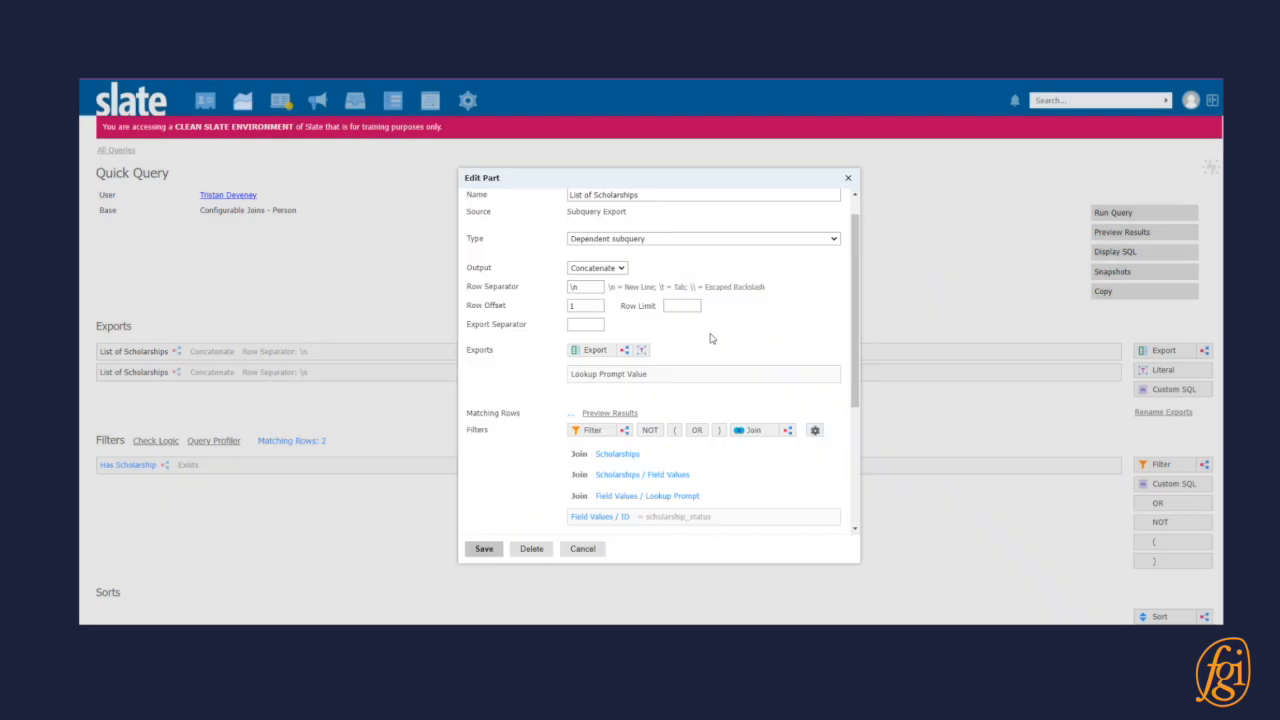
Group the subquery by the Lookup Prompt Value.
scroll(672, 420, "down", 3)
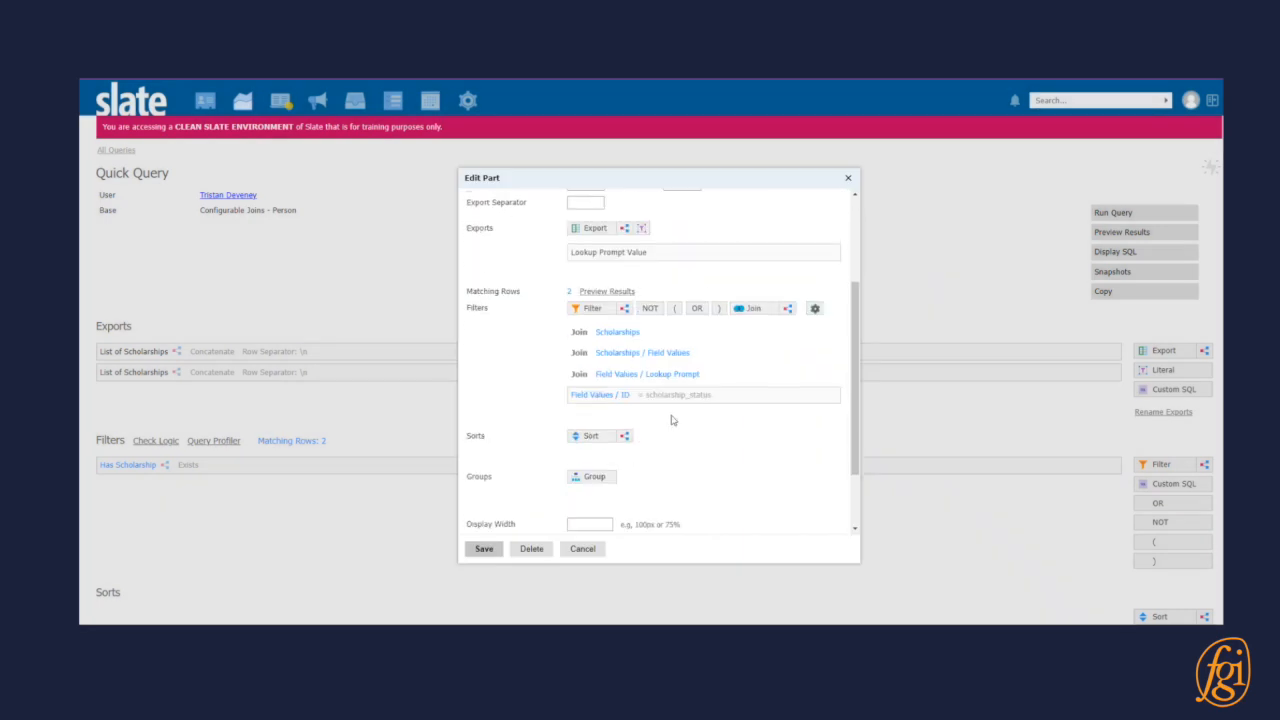
left_click(597, 477)
type("value")
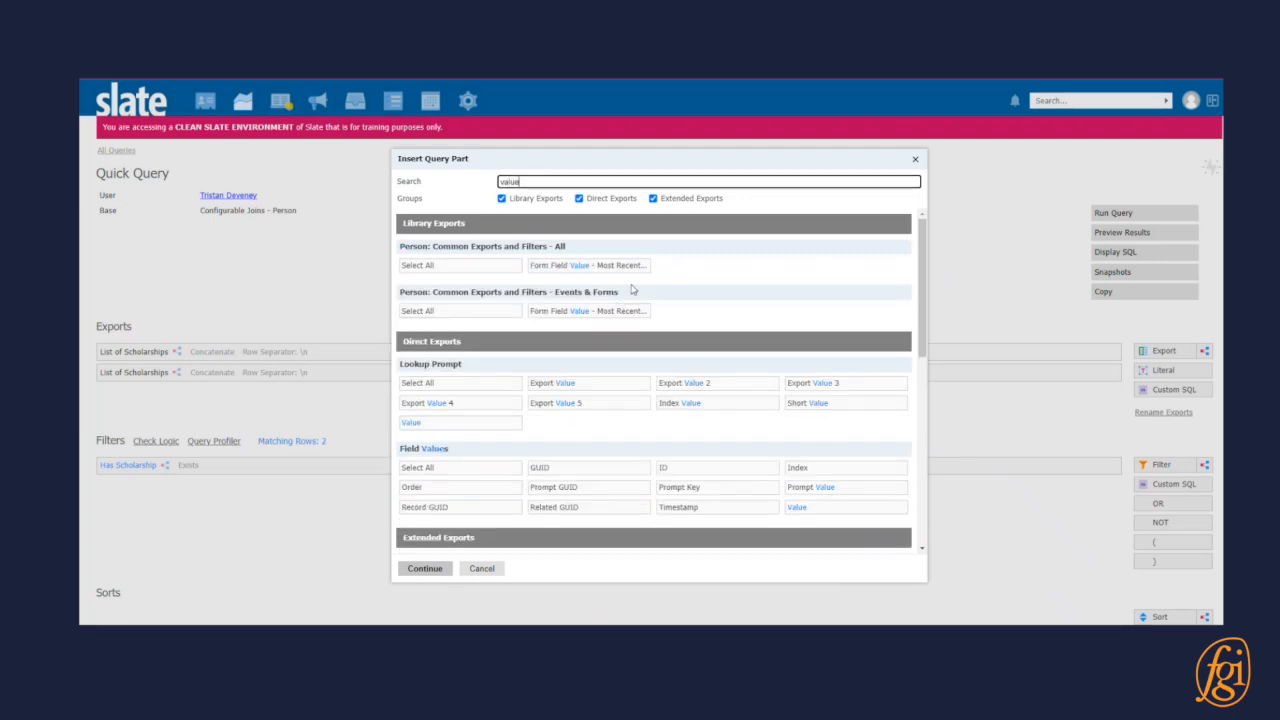
left_click(502, 428)
left_click(424, 568)
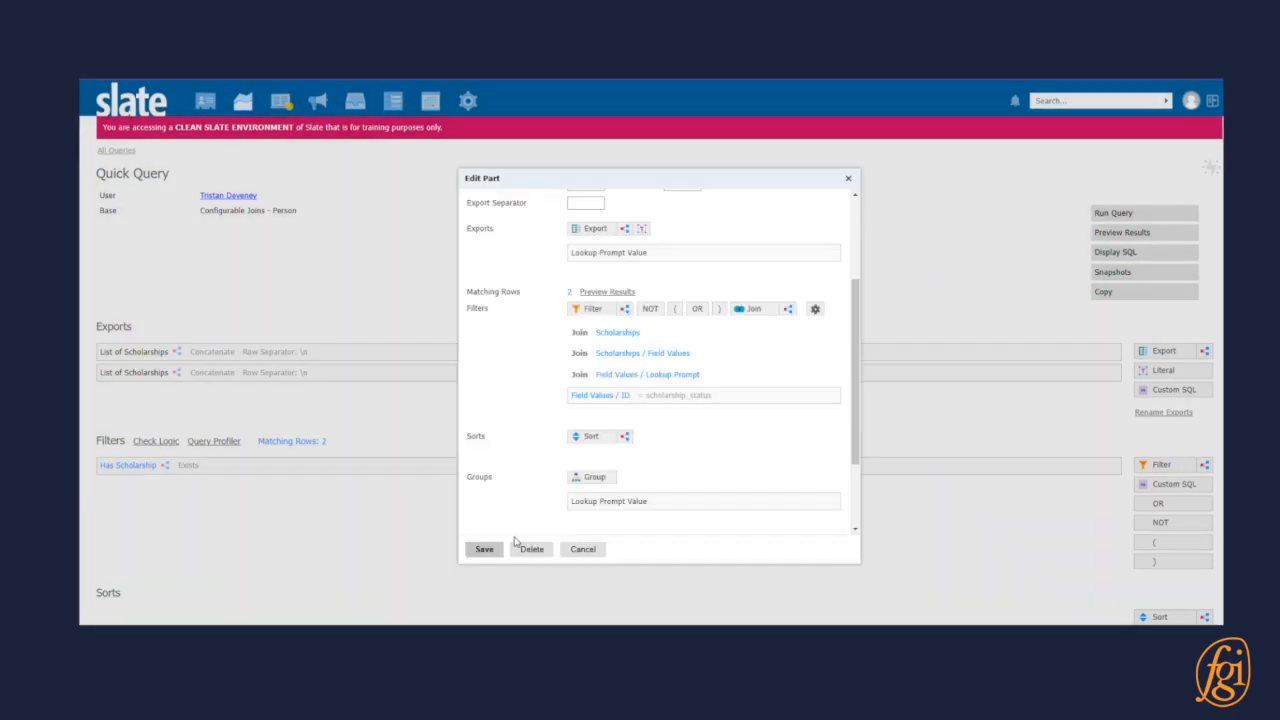
Add the Lookup Prompt GUID export to the subquery and set its aggregate to Count.
type("guid")
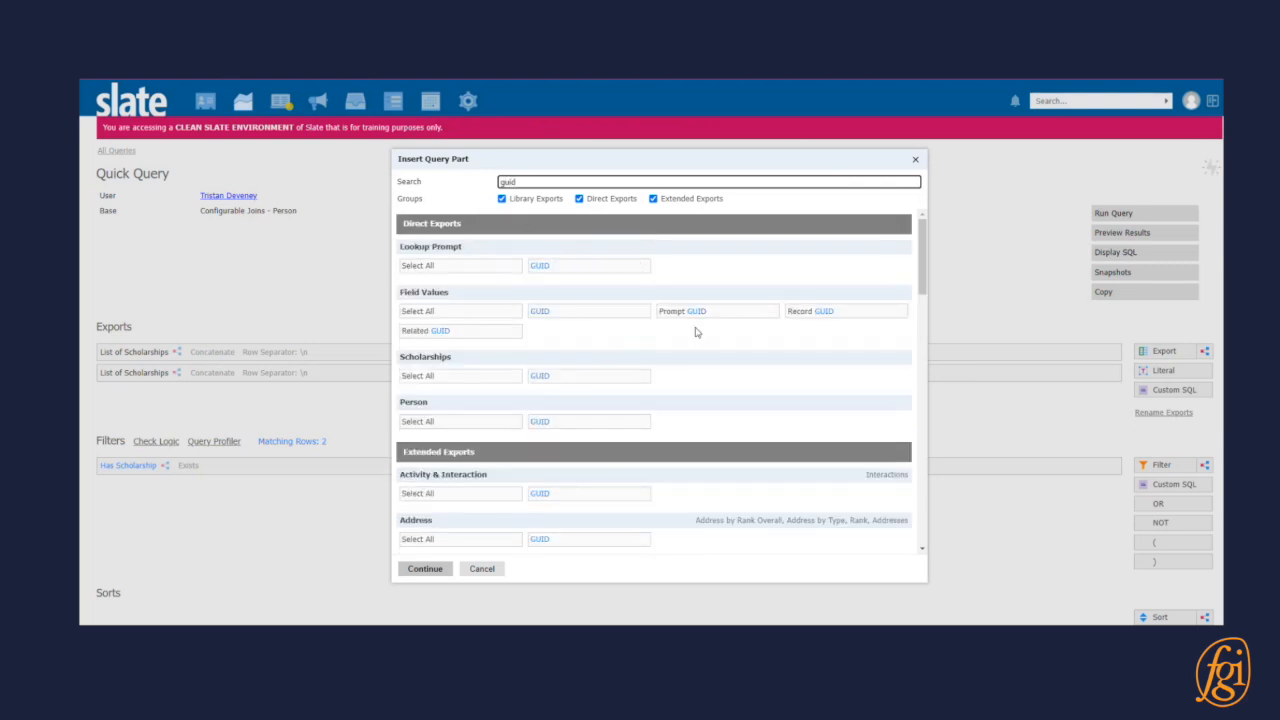
left_click(551, 268)
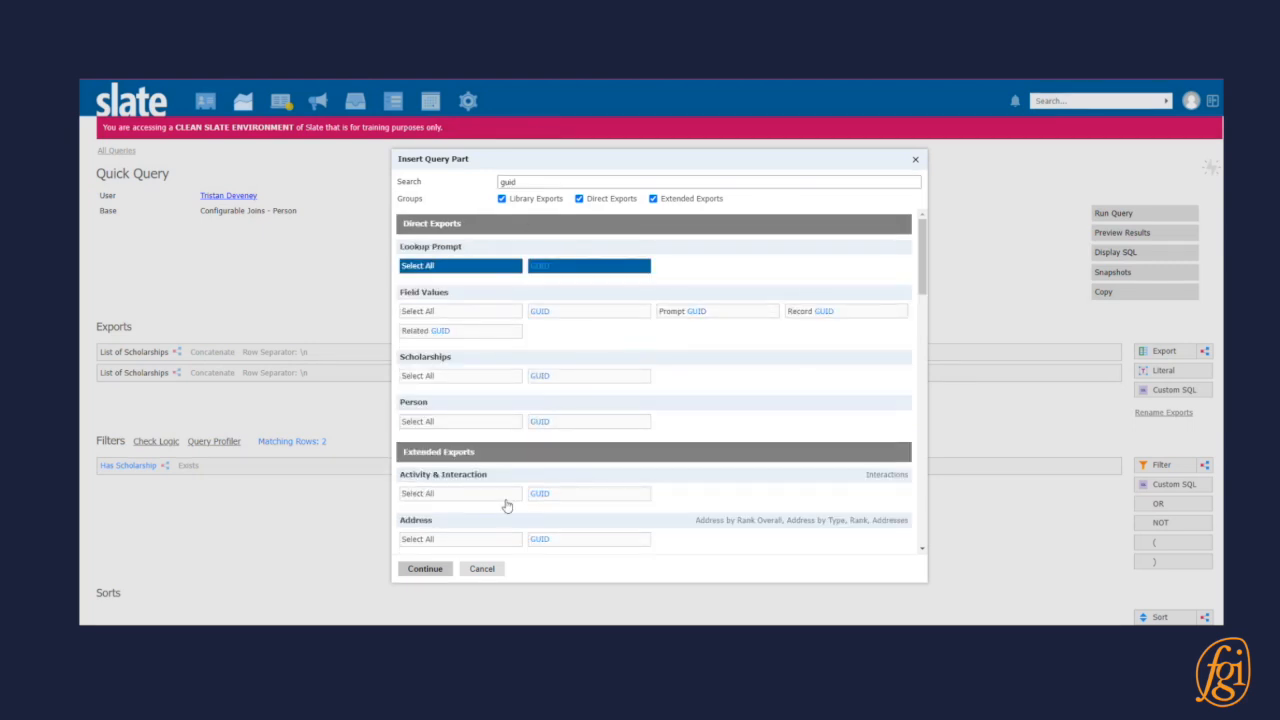
left_click(424, 568)
left_click(632, 273)
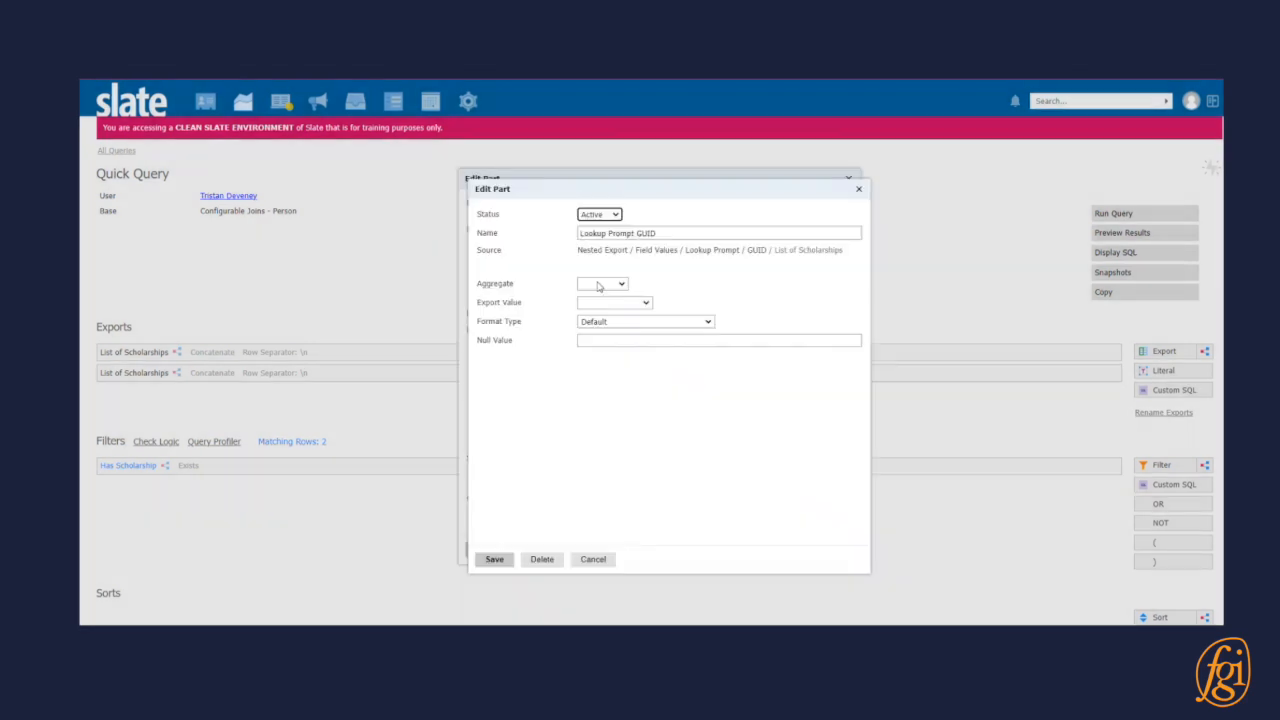
left_click(602, 284)
left_click(612, 306)
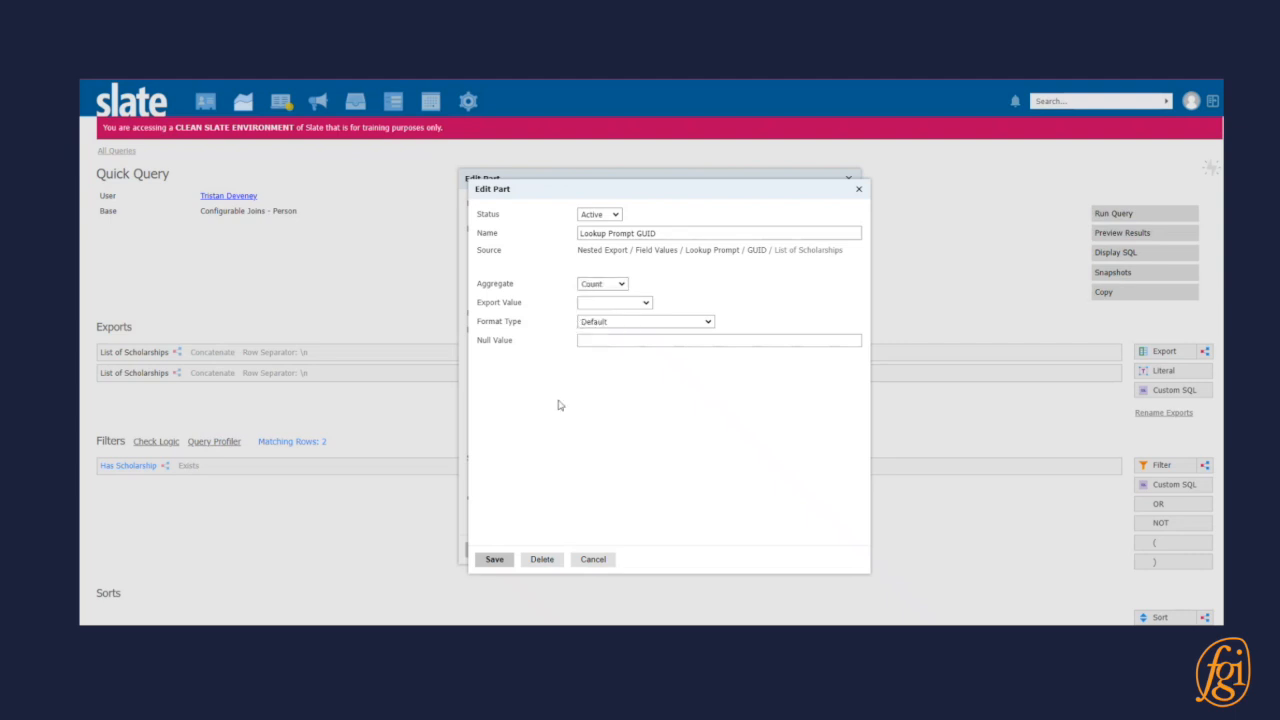
left_click(492, 558)
Add a literal named "(" with the value "(" and place it between the Lookup Prompt Value and GUID exports.
left_click(643, 231)
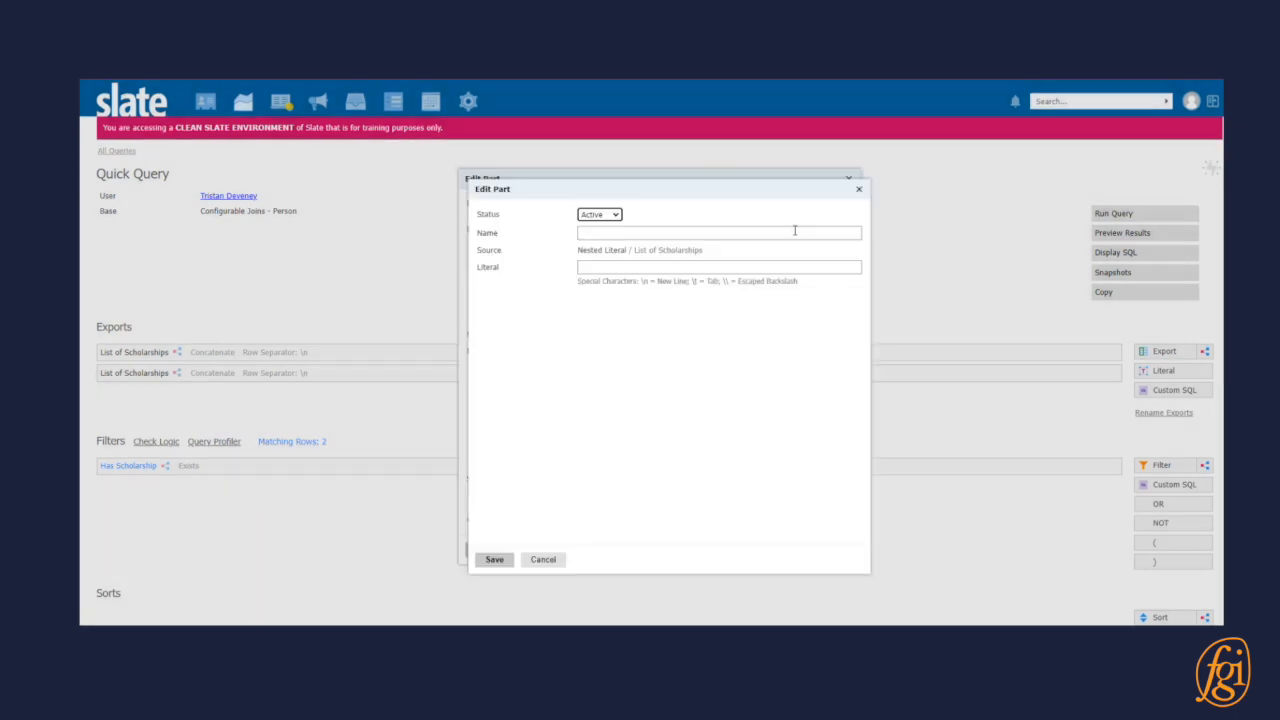
left_click(602, 234)
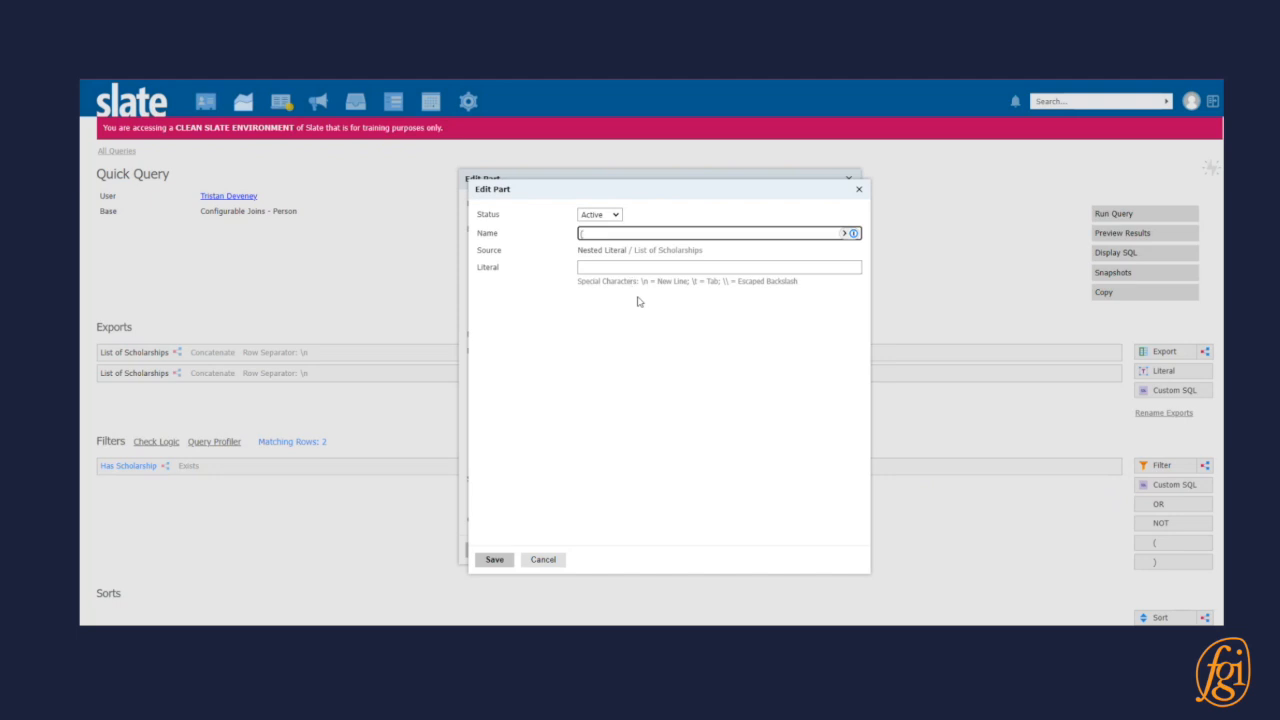
left_click(640, 268)
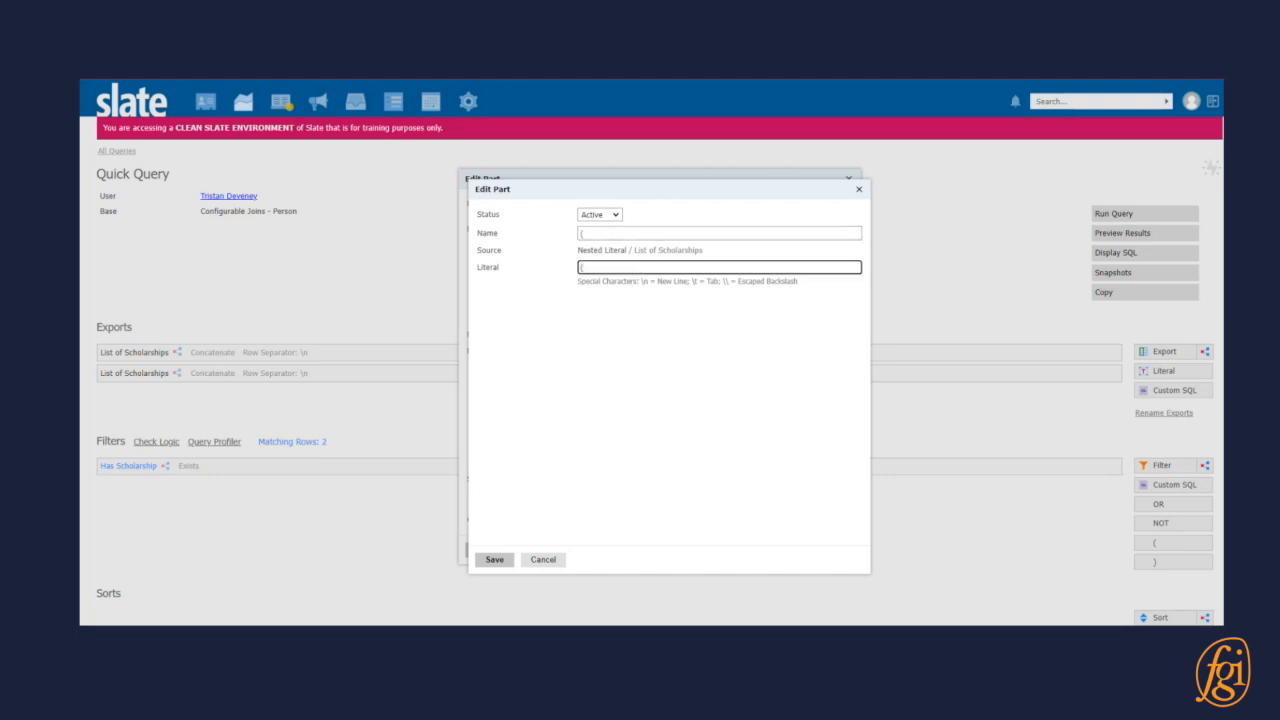
left_click(494, 559)
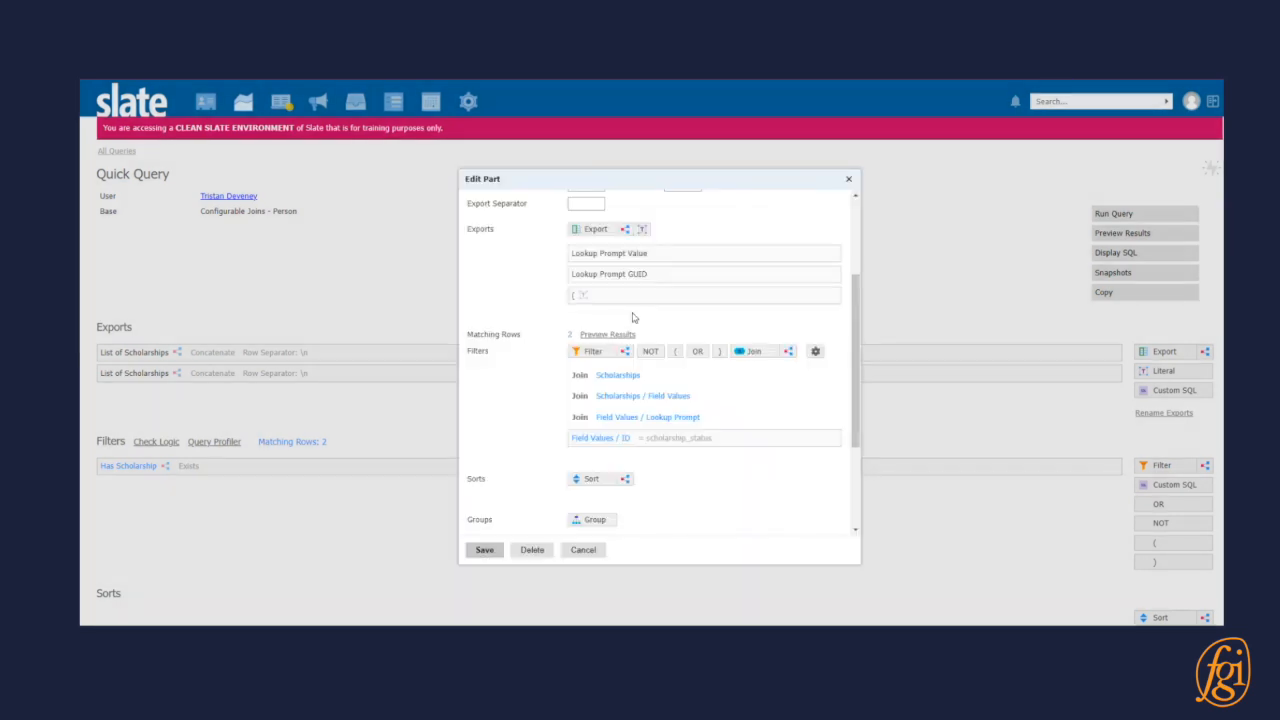
left_click_drag(636, 302, 636, 276)
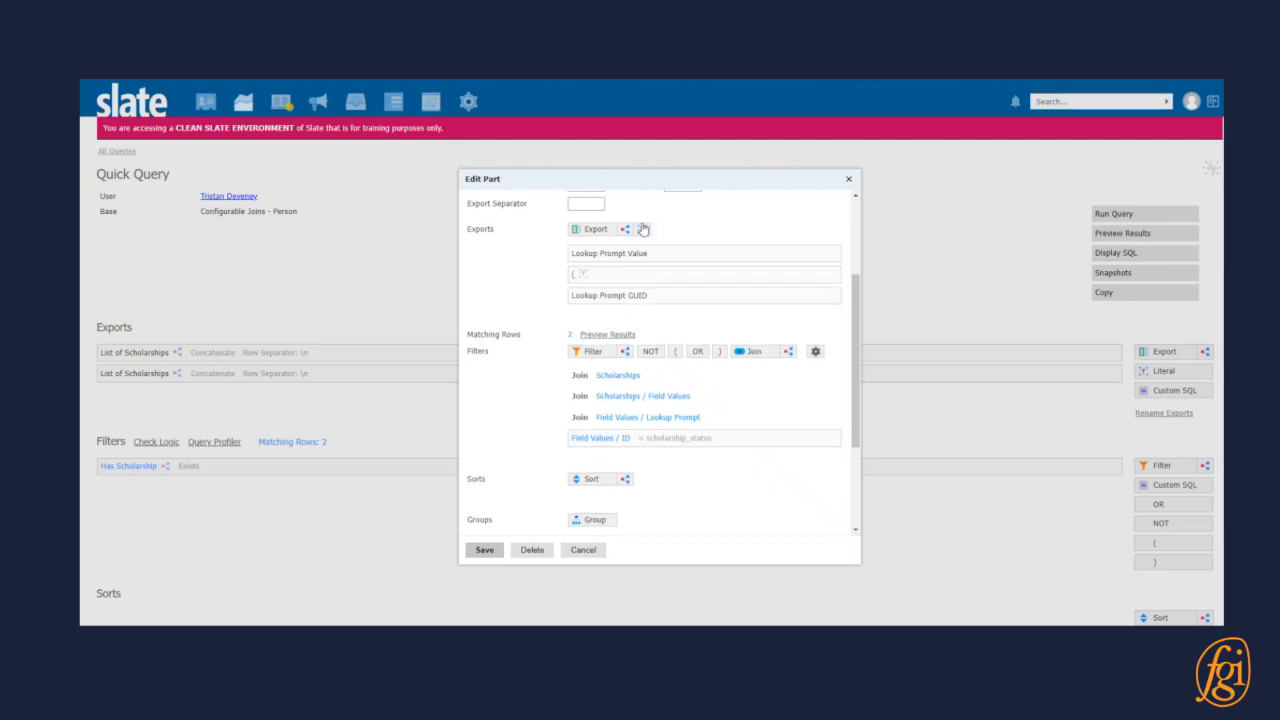
Add a ")" literal after the Lookup Prompt GUID export and save the second List of Scholarships export.
left_click(642, 229)
left_click(640, 266)
type(")")
left_click(494, 560)
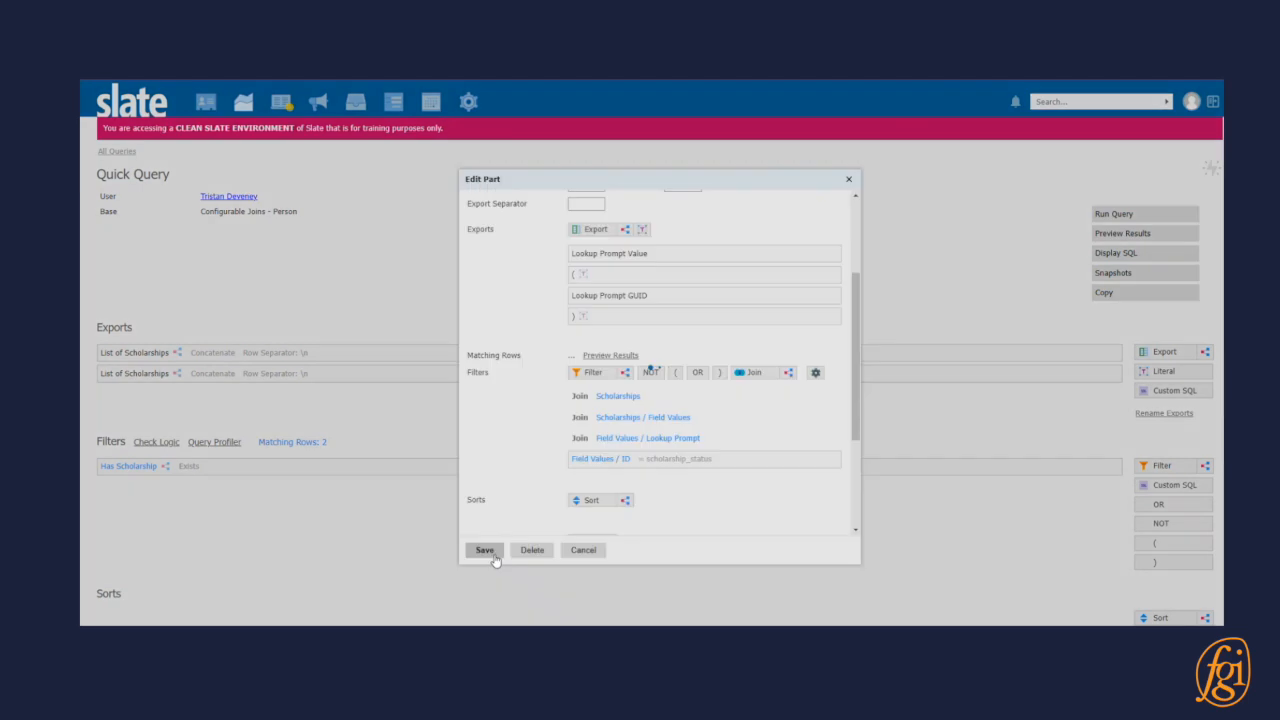
left_click(486, 549)
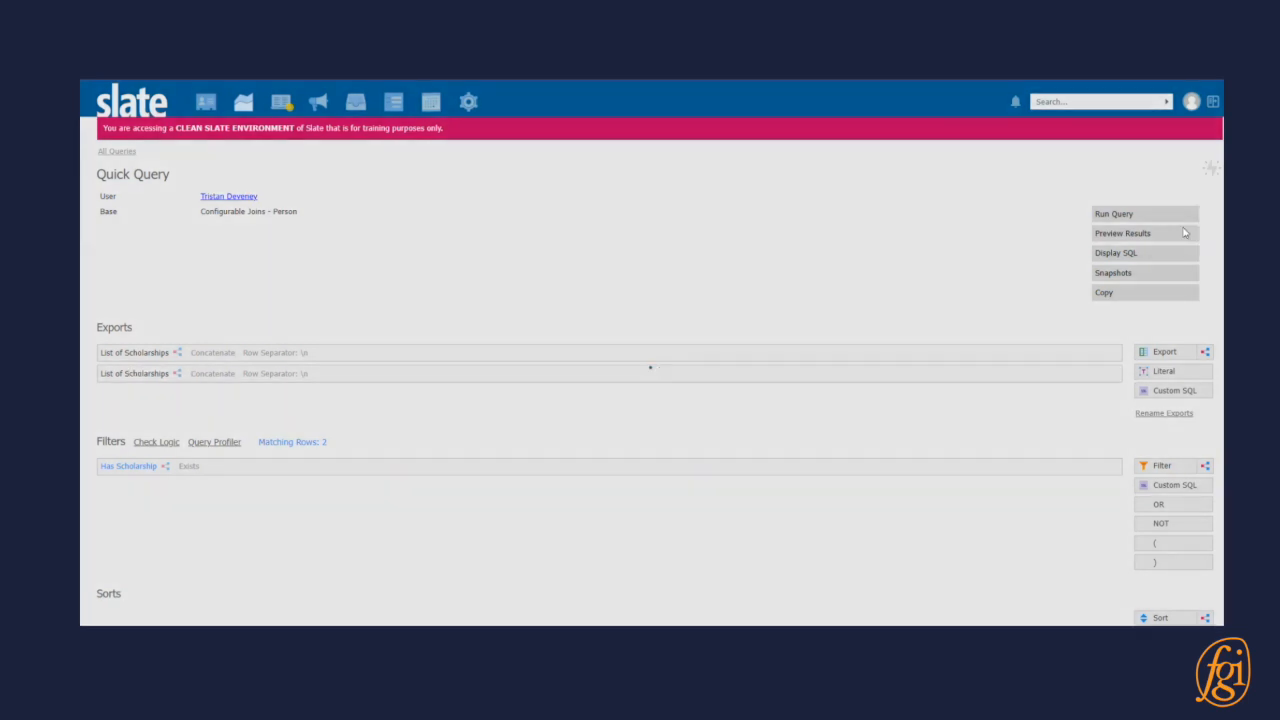
Preview the query results, open the second row, and compare the ungrouped scholarship statuses with the grouped counts.
left_click(1184, 232)
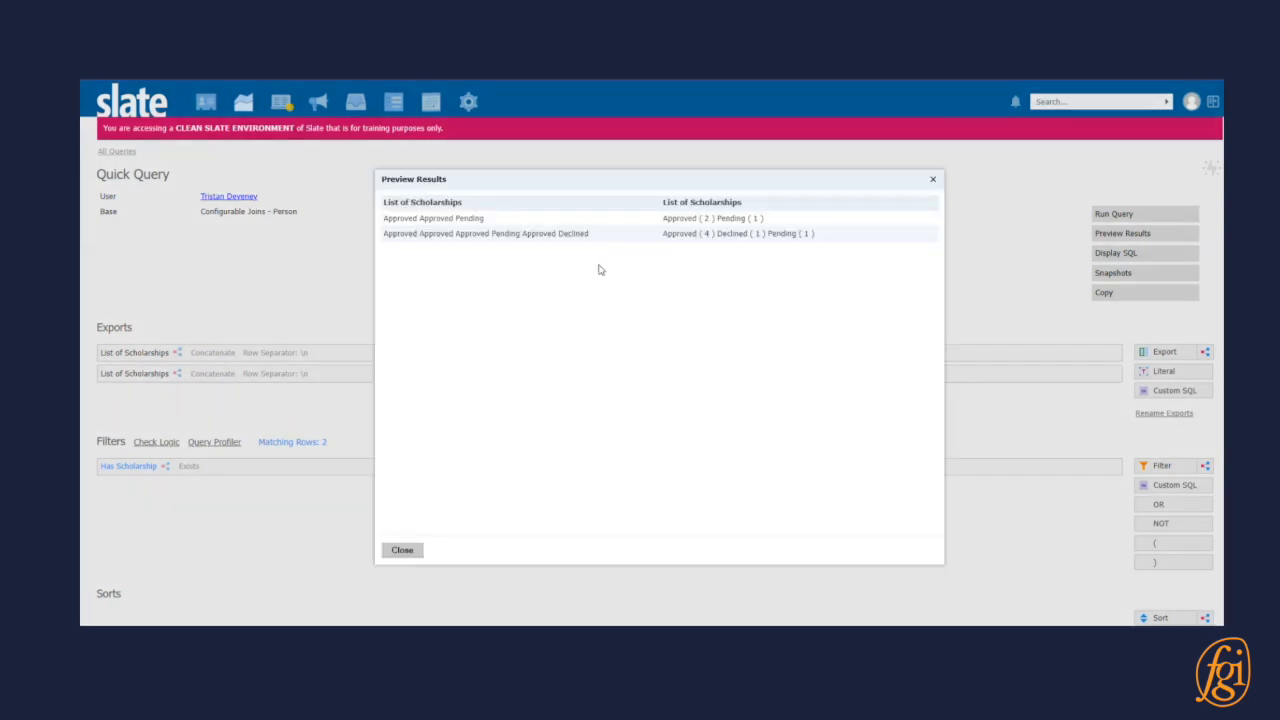
left_click(728, 236)
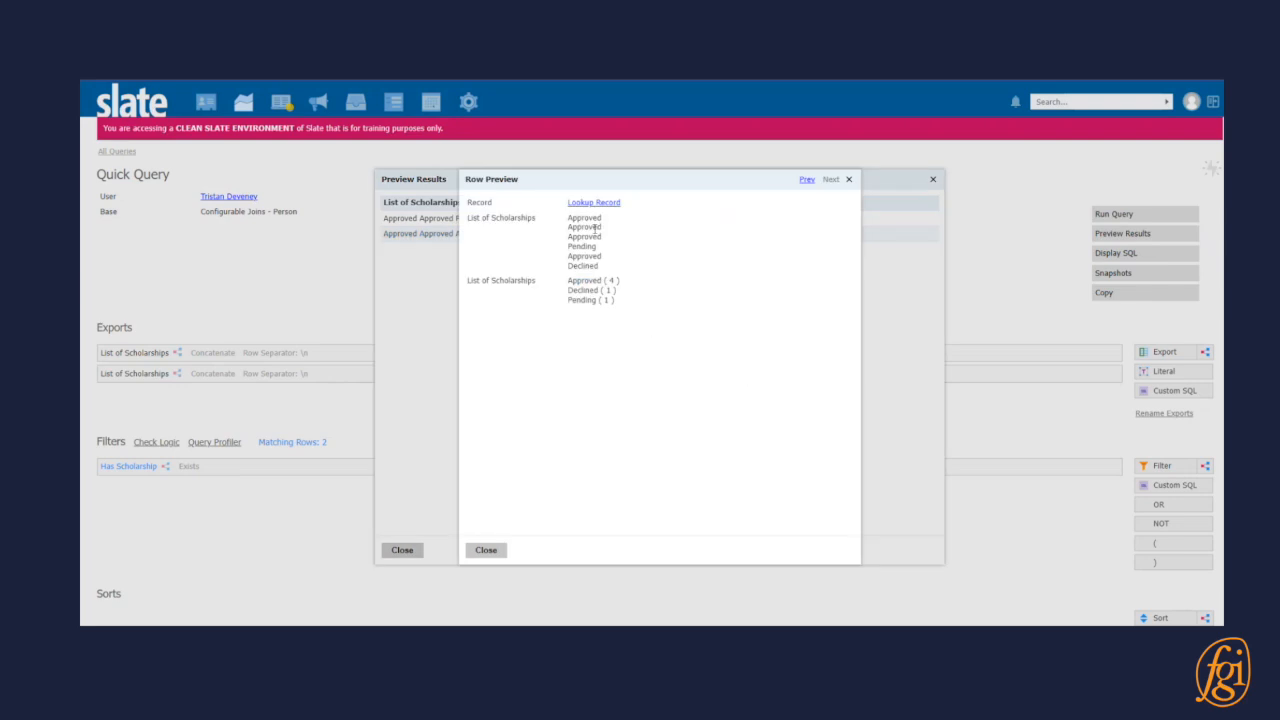
left_click_drag(575, 280, 623, 283)
left_click(657, 314)
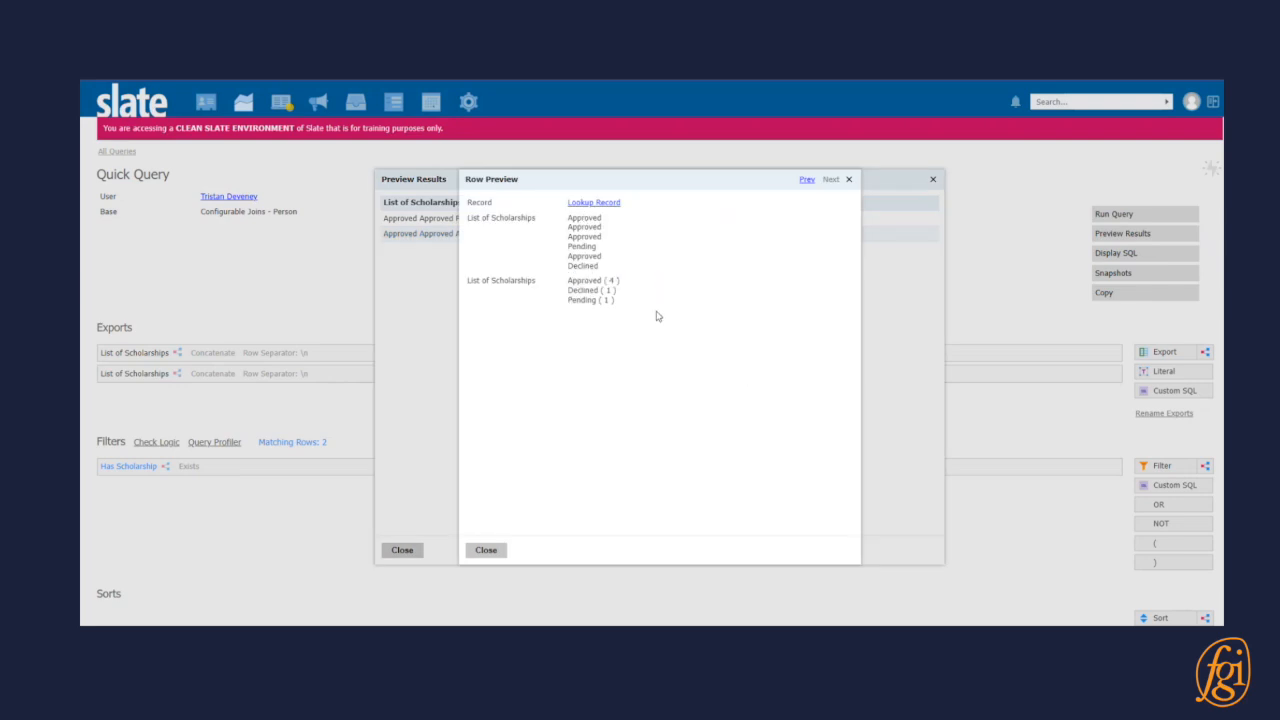